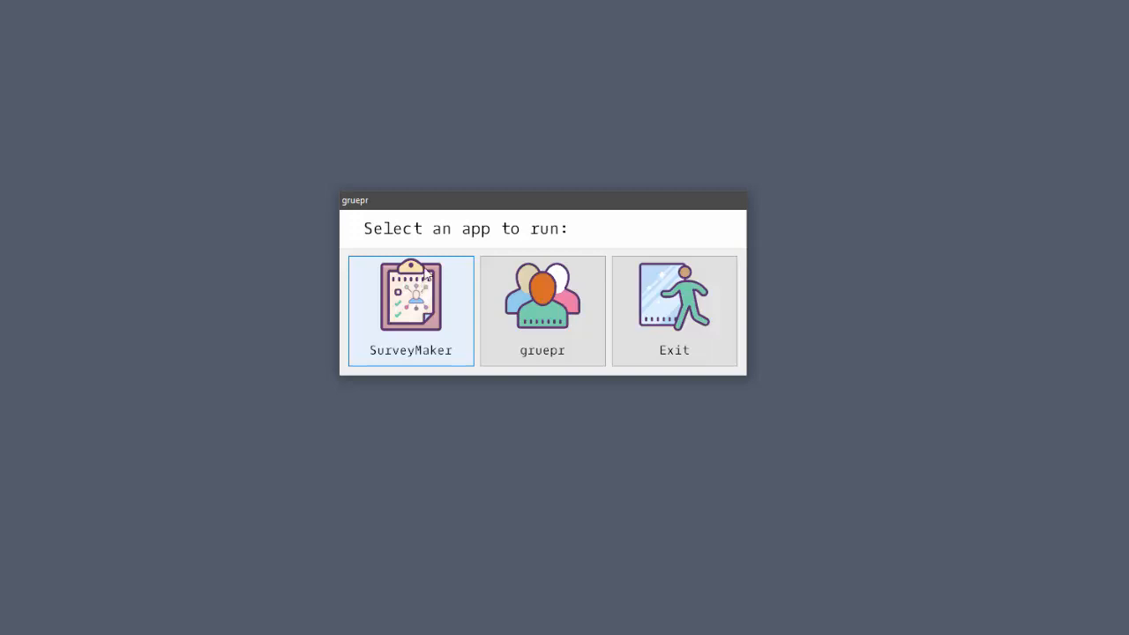
# - Open SurveyMaker and give the new survey the title "Capstone Survey"
pyautogui.click(426, 298)
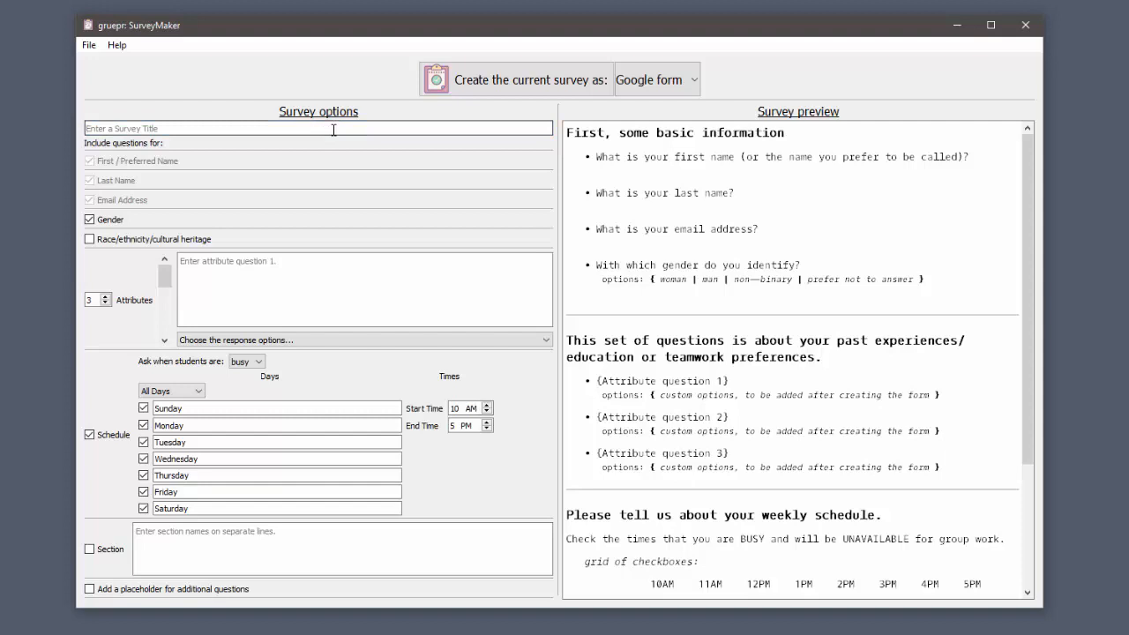
pyautogui.click(333, 129)
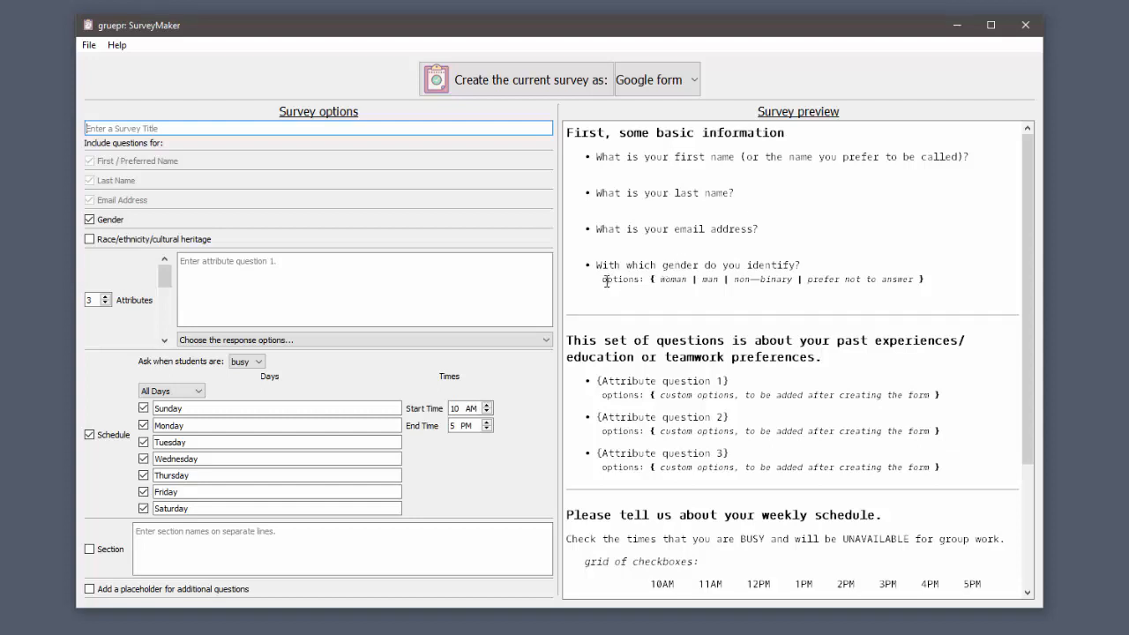
pyautogui.moveTo(605, 281); pyautogui.dragTo(686, 290)
pyautogui.click(691, 295)
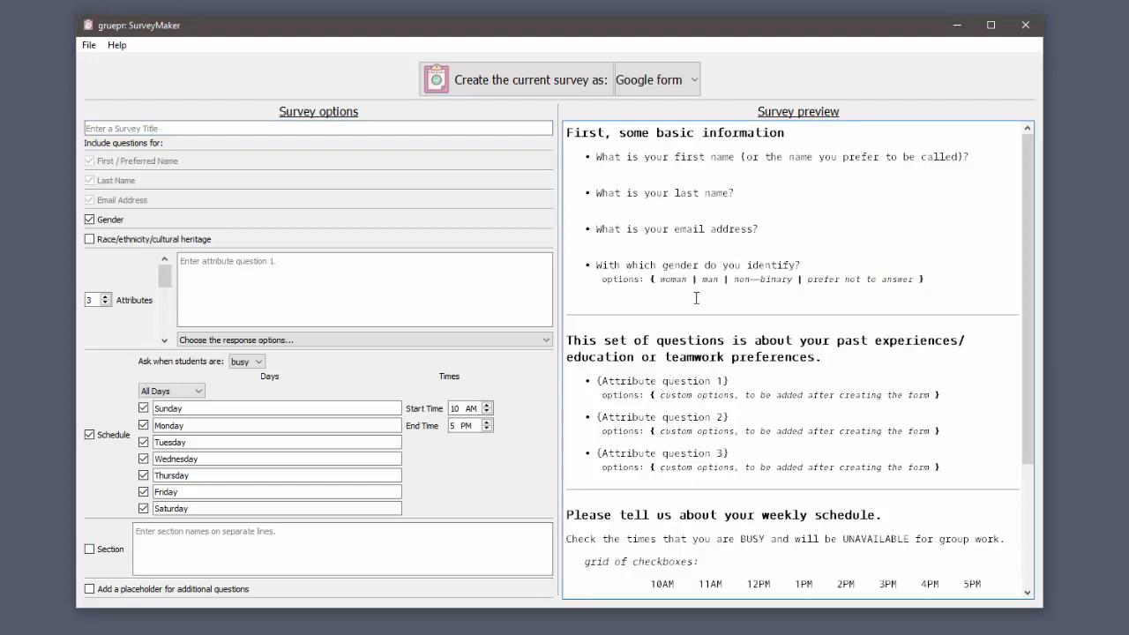
pyautogui.click(363, 127)
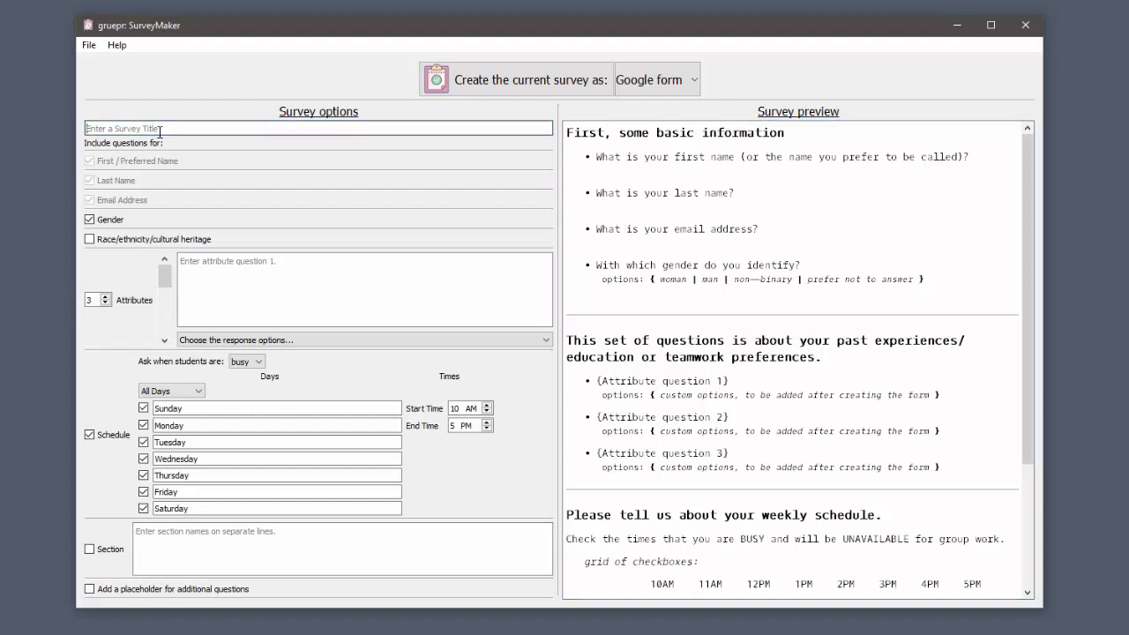
pyautogui.write('Cap')
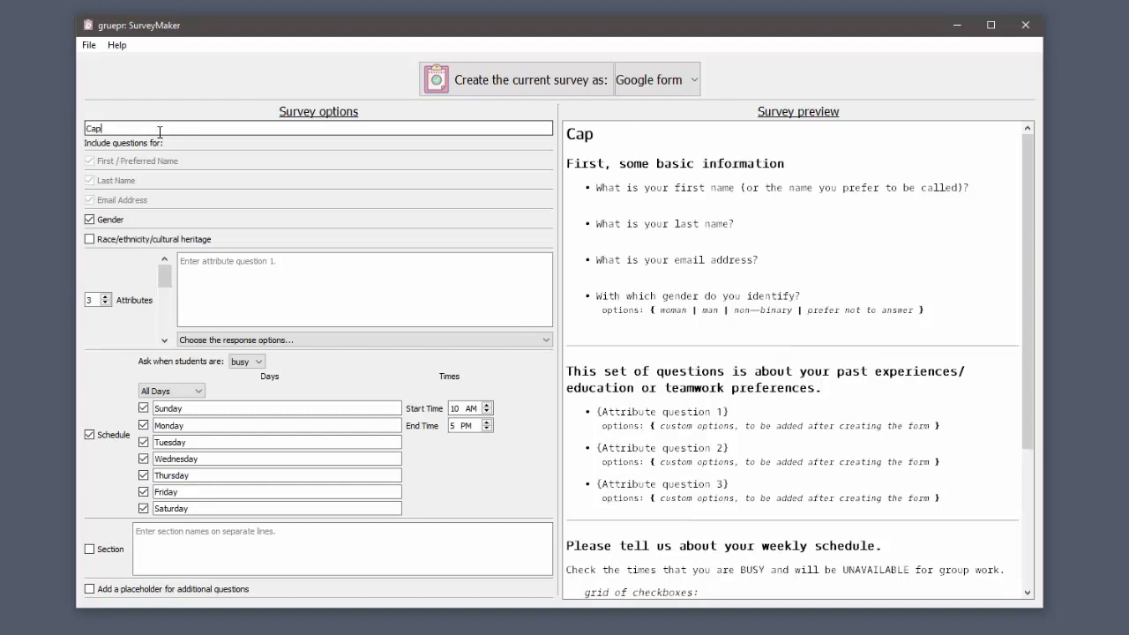
pyautogui.write('stone Survey')
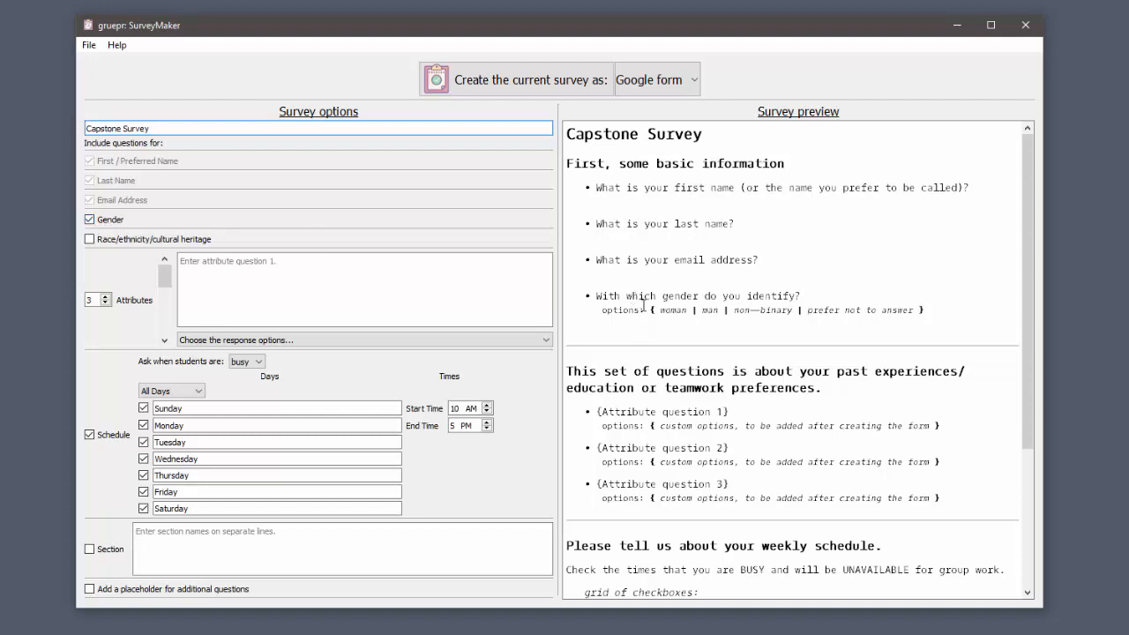
# - Try including the race/ethnicity/cultural heritage question in the survey
pyautogui.click(104, 244)
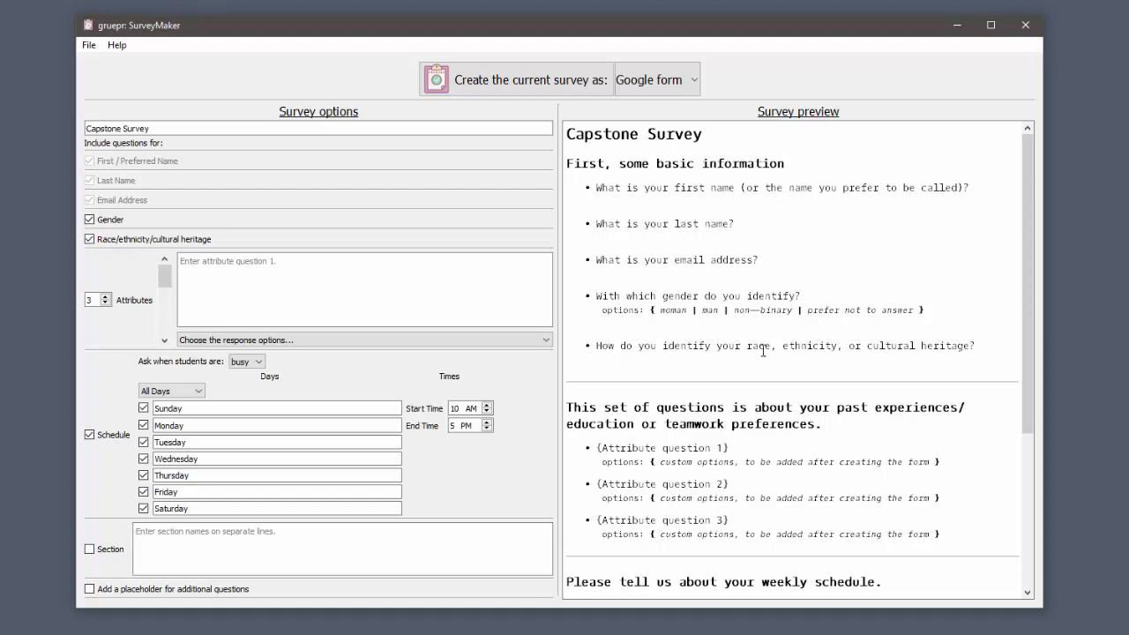
pyautogui.click(137, 241)
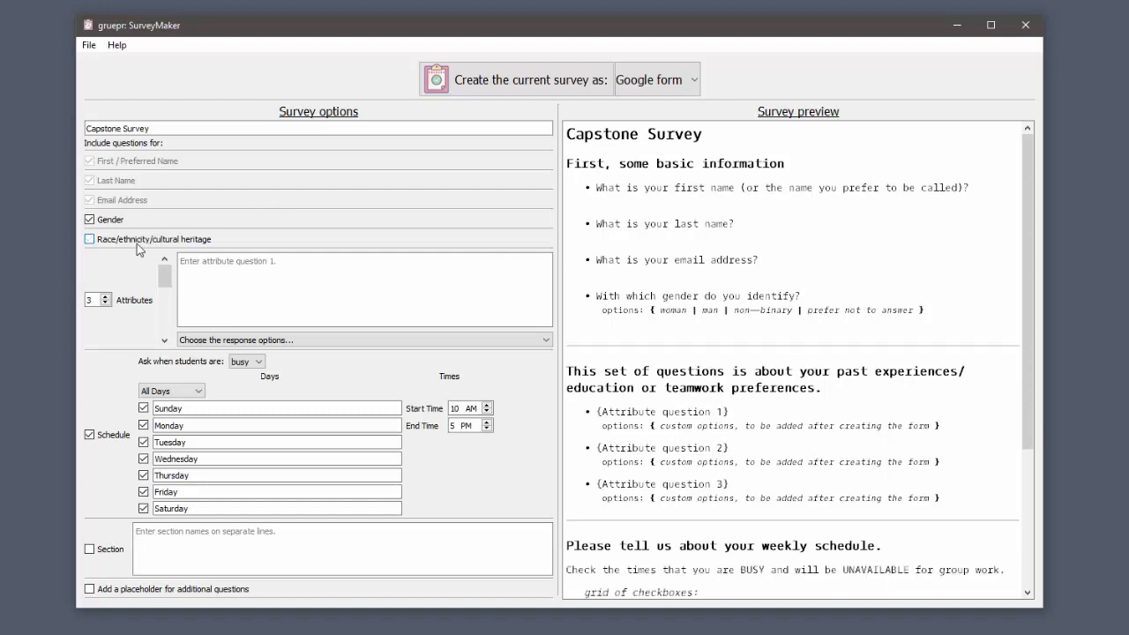
# - Set the number of attribute questions in the survey to 2
pyautogui.click(105, 304)
pyautogui.click(104, 303)
pyautogui.click(104, 304)
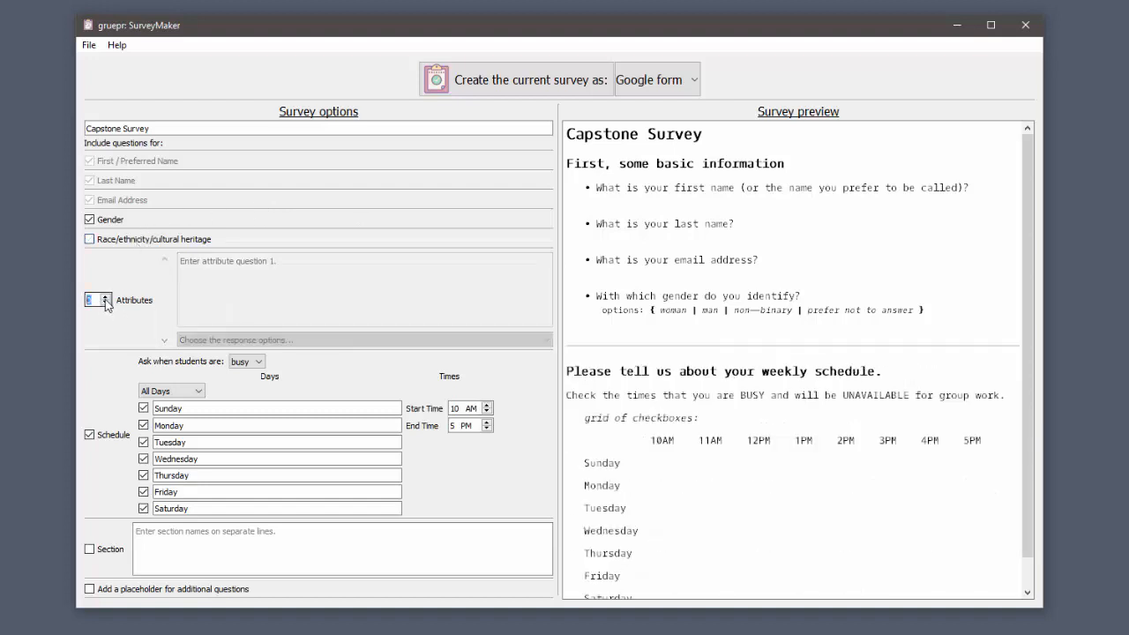
pyautogui.click(106, 298)
pyautogui.click(106, 297)
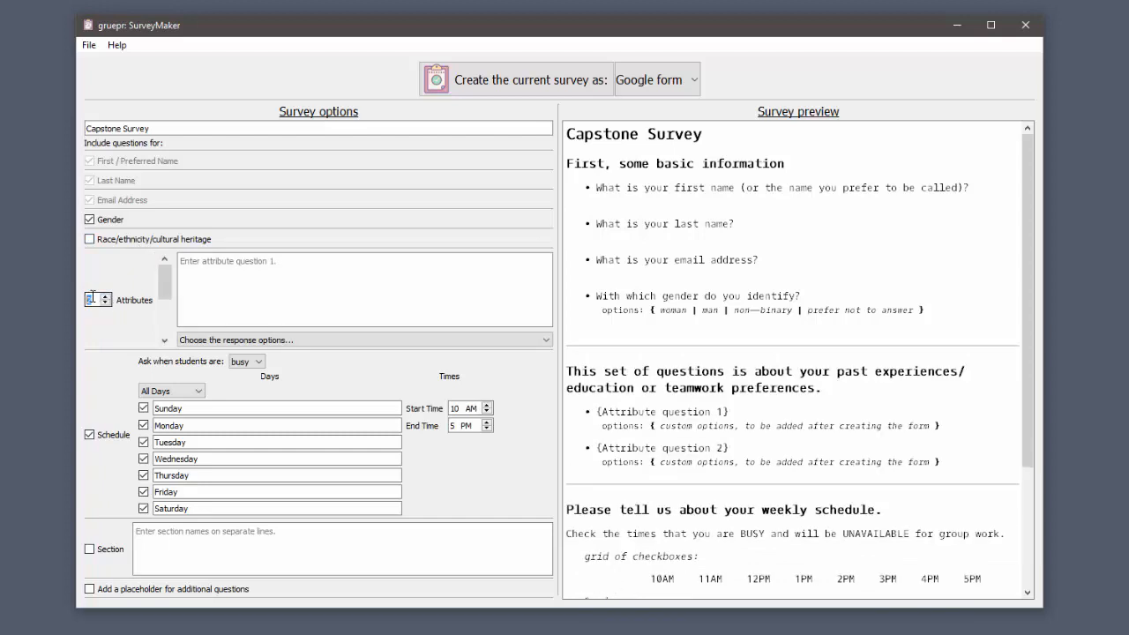
pyautogui.click(104, 299)
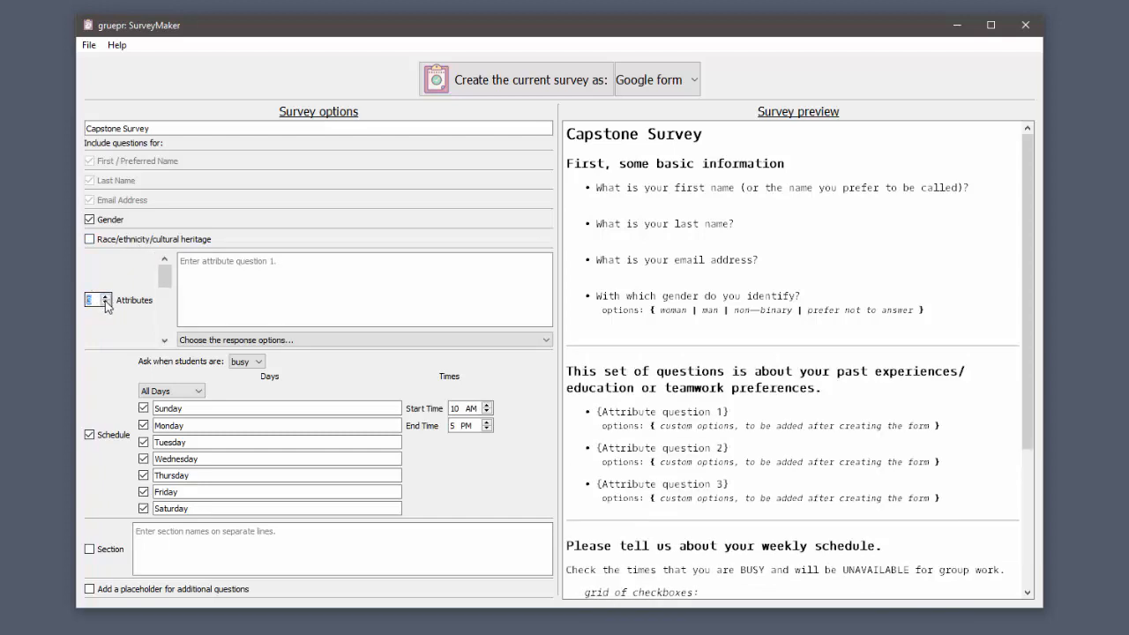
pyautogui.click(106, 305)
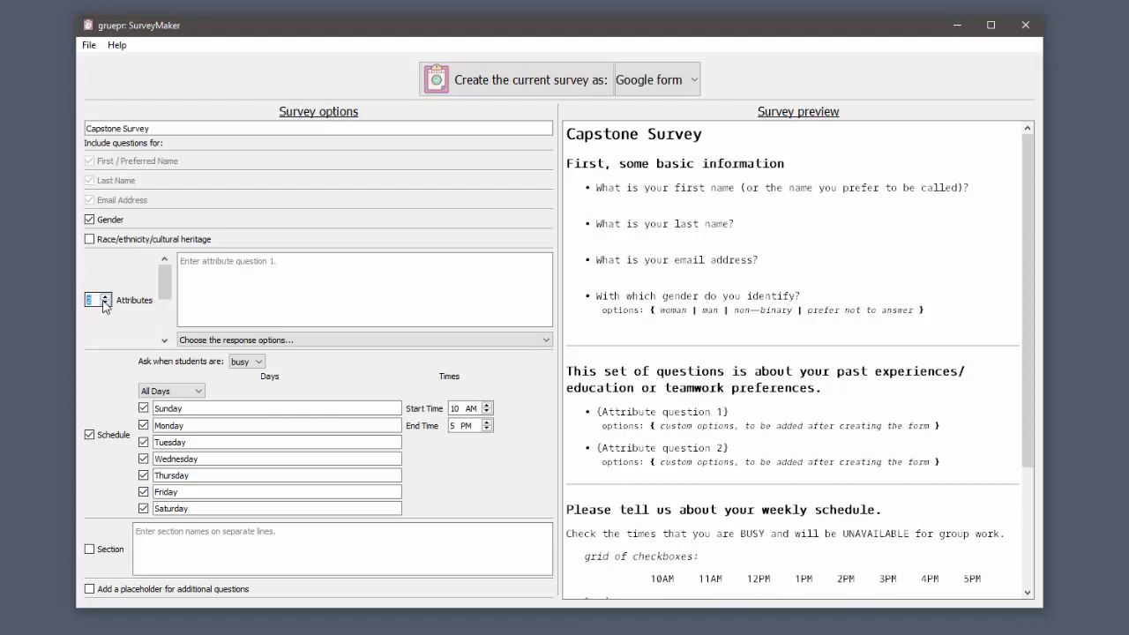
# - Write attribute question 1 as "How much experience do you have with programming?"
pyautogui.click(210, 278)
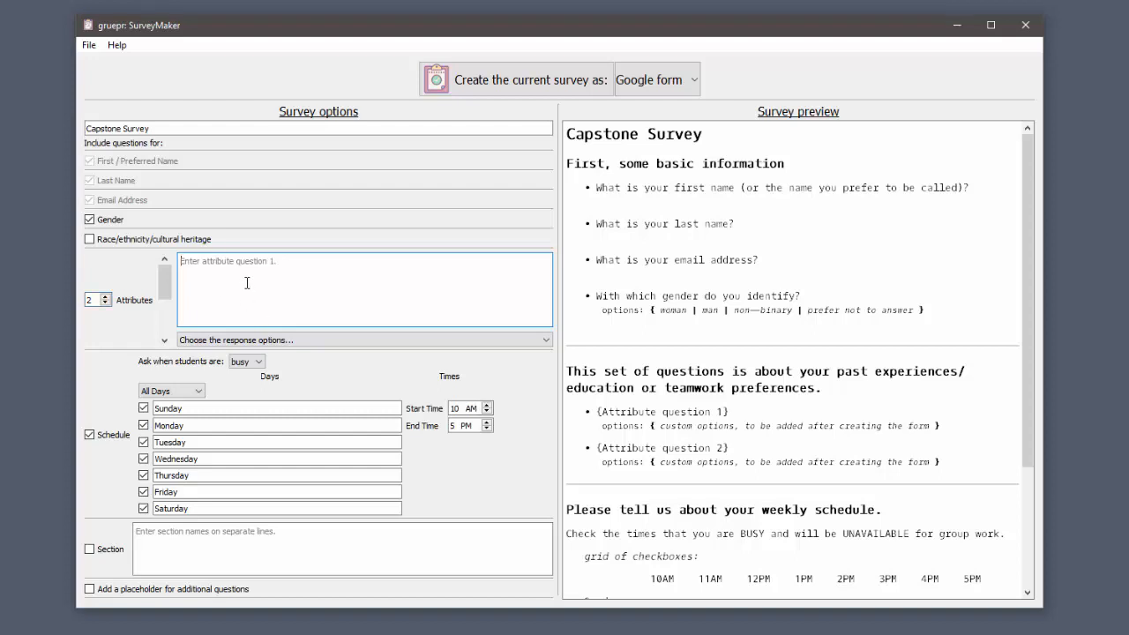
pyautogui.click(239, 342)
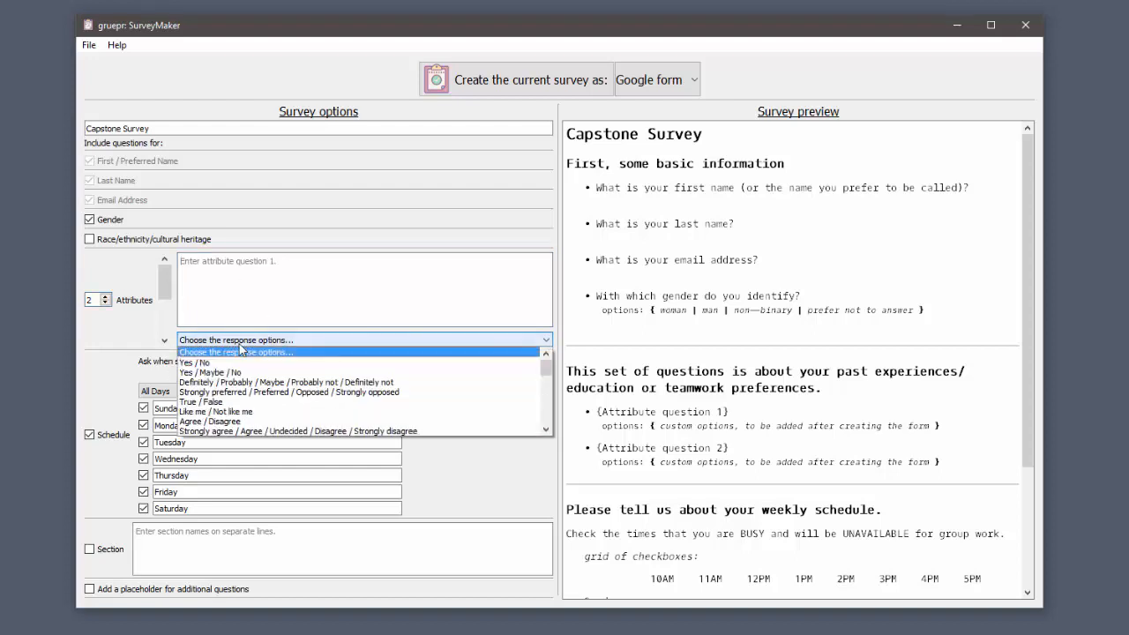
pyautogui.click(240, 304)
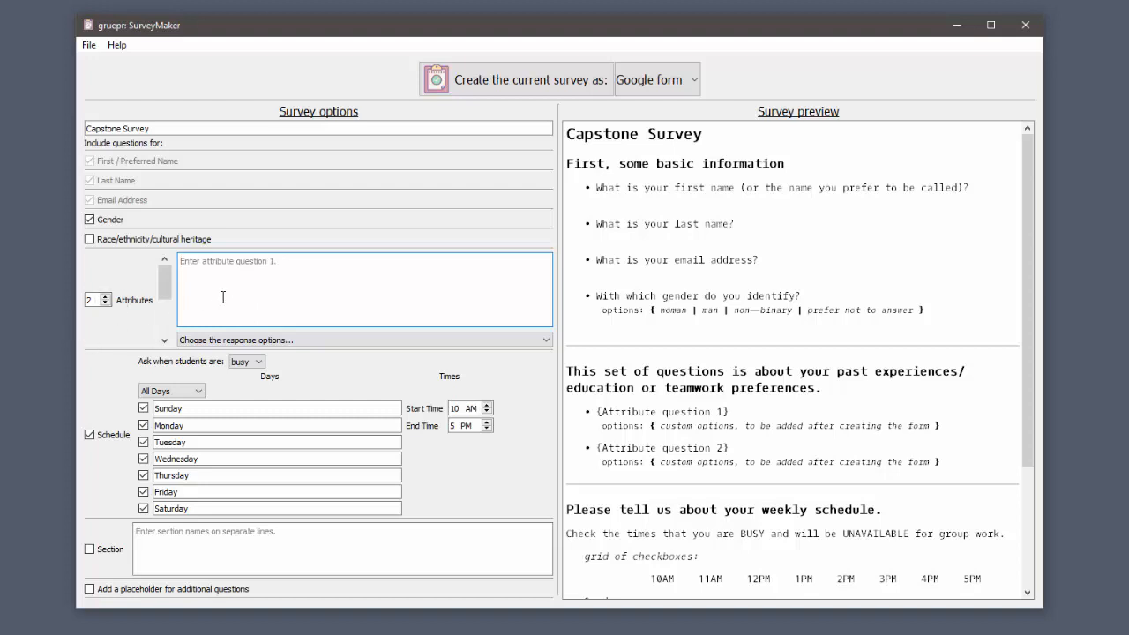
pyautogui.write('H')
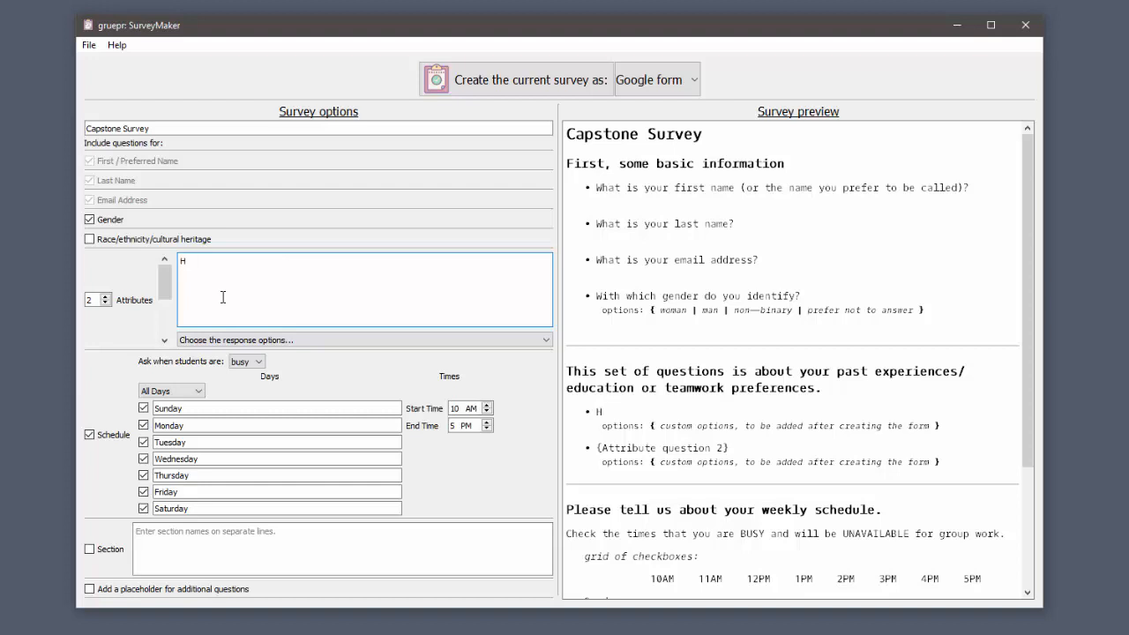
pyautogui.write('ow much experie')
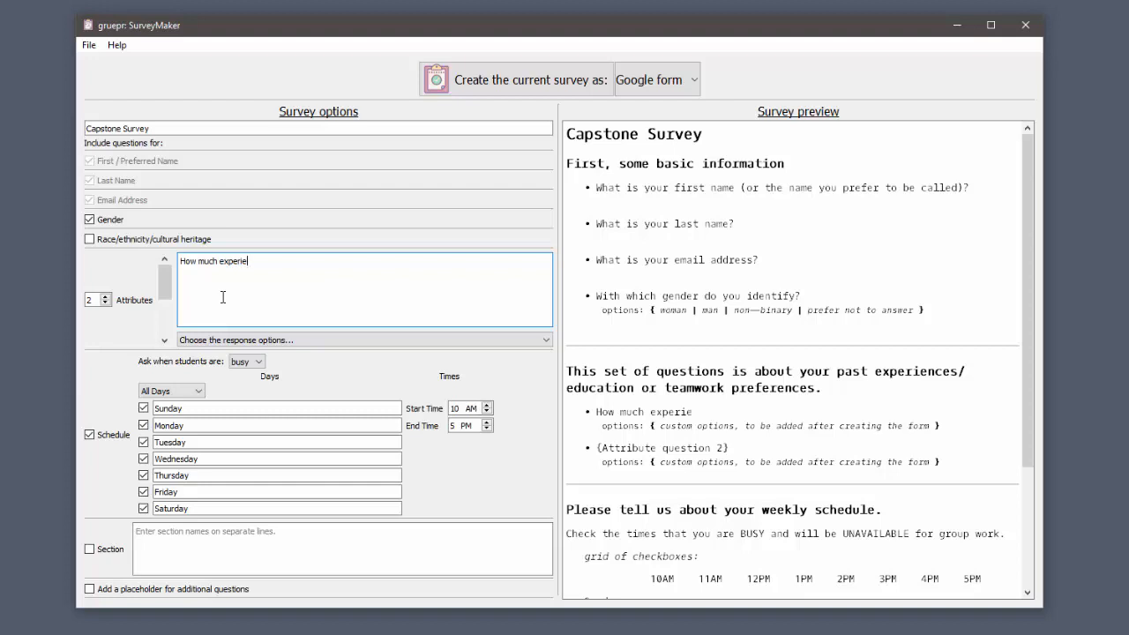
pyautogui.write('nce do you have')
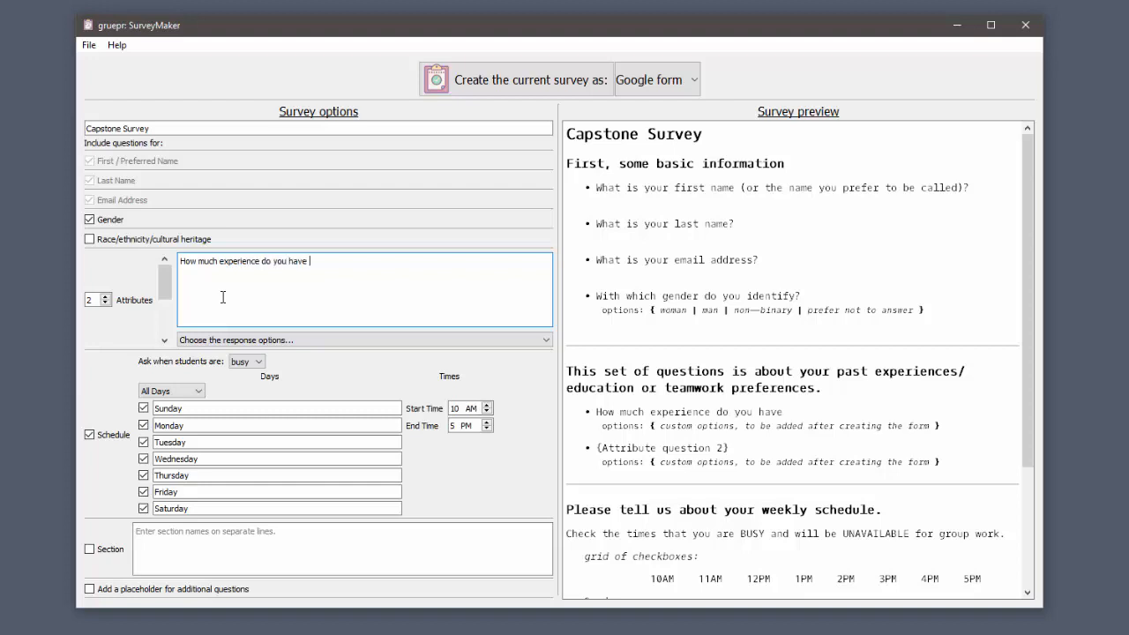
pyautogui.write(' with programming')
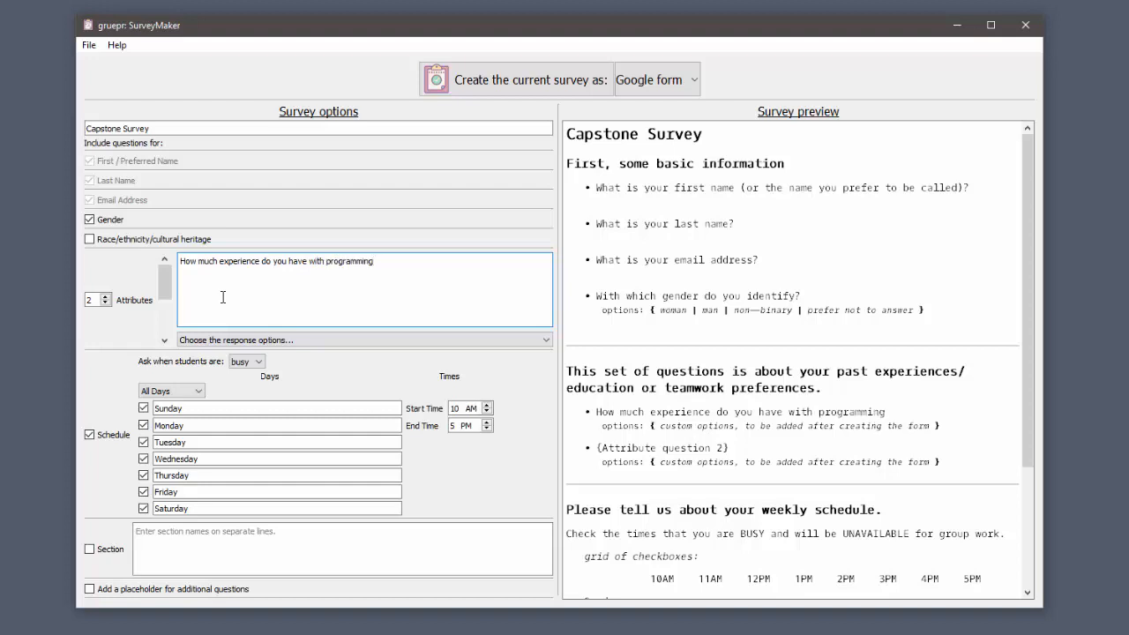
pyautogui.write('?')
# - Give the programming question the responses "A lot of experience / Some experience / Little experience / No experience" and widen the window
pyautogui.click(323, 341)
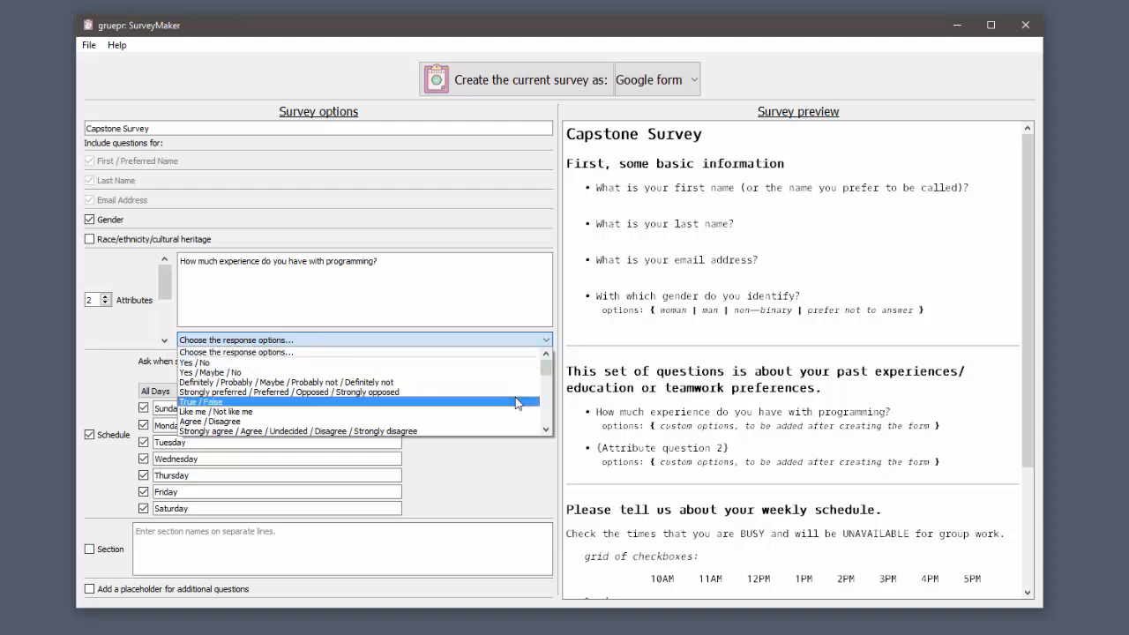
pyautogui.moveTo(549, 374); pyautogui.dragTo(547, 396)
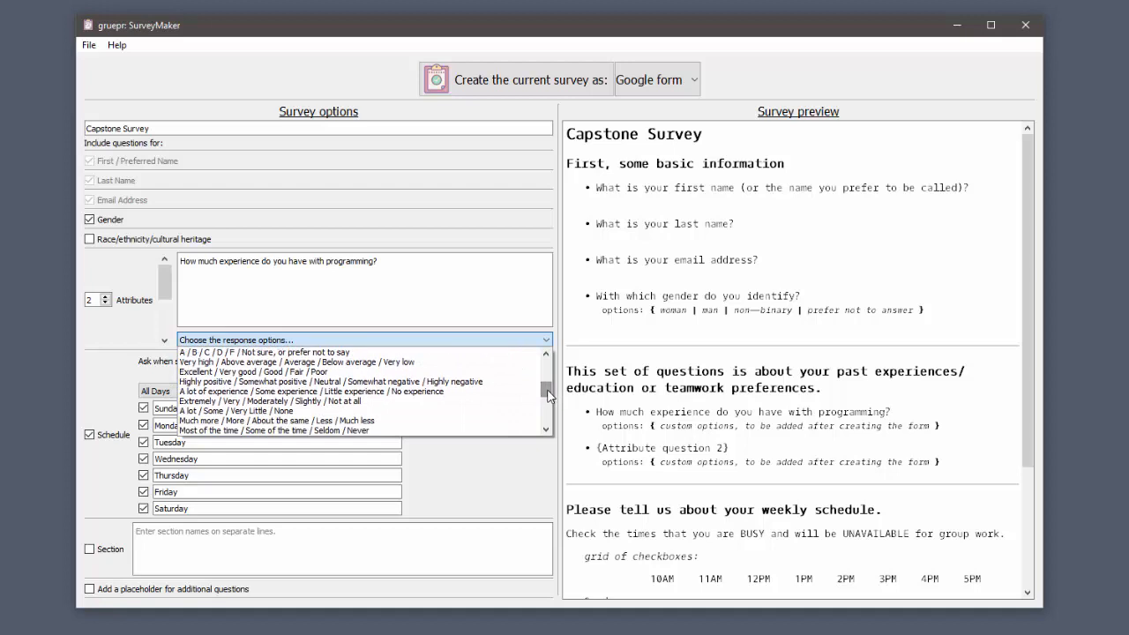
pyautogui.click(437, 394)
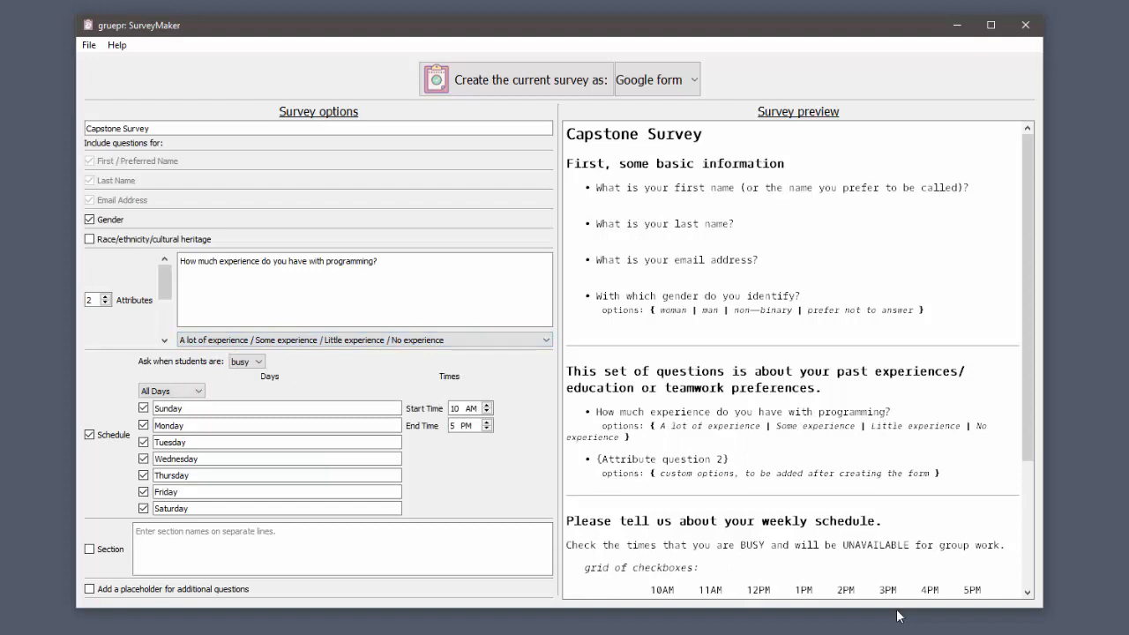
pyautogui.moveTo(1041, 610); pyautogui.dragTo(1100, 606)
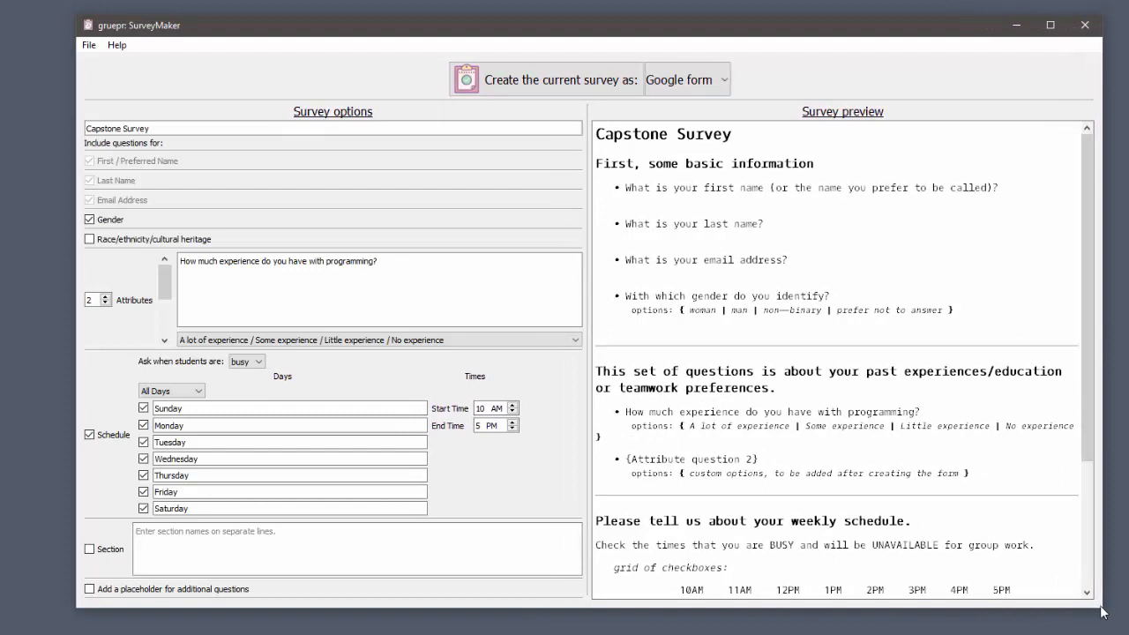
pyautogui.moveTo(1102, 609); pyautogui.dragTo(1118, 608)
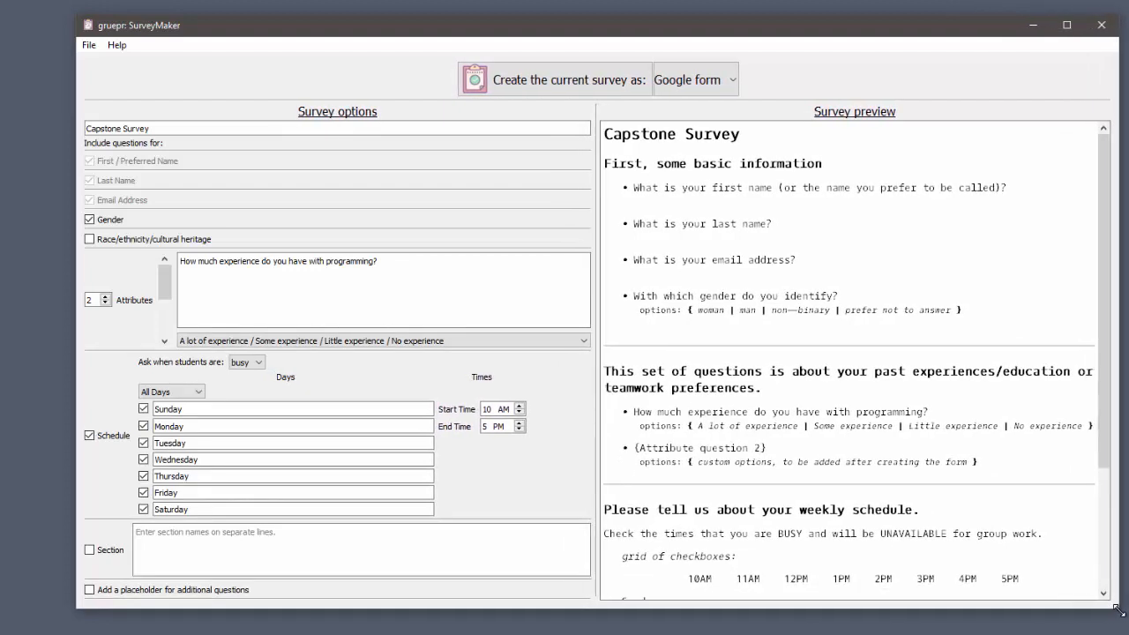
# - Write attribute question 2 as "What is your major?"
pyautogui.click(163, 343)
pyautogui.click(166, 296)
pyautogui.click(167, 326)
pyautogui.click(167, 291)
pyautogui.click(164, 321)
pyautogui.click(214, 290)
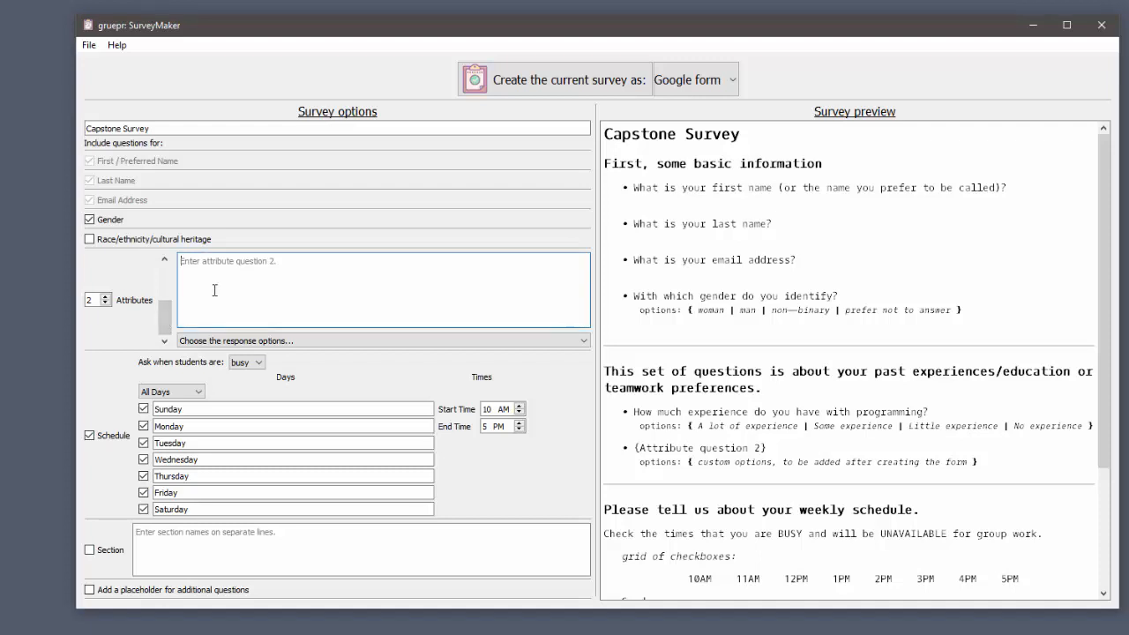
pyautogui.write('Wa')
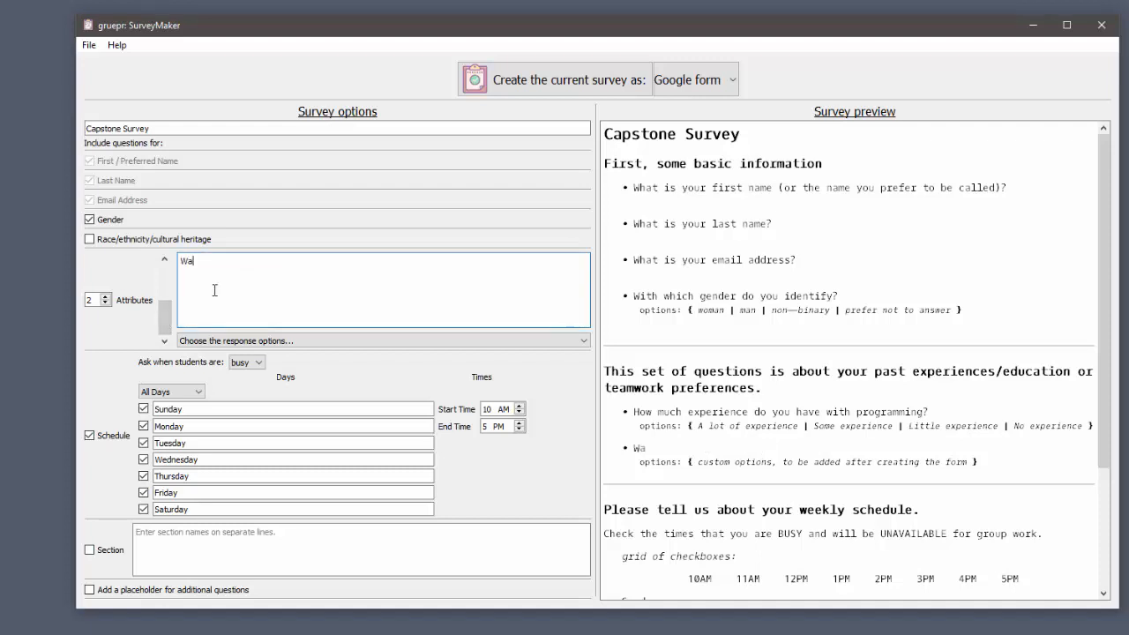
pyautogui.press('BackSpace')
pyautogui.write('hat is your majo')
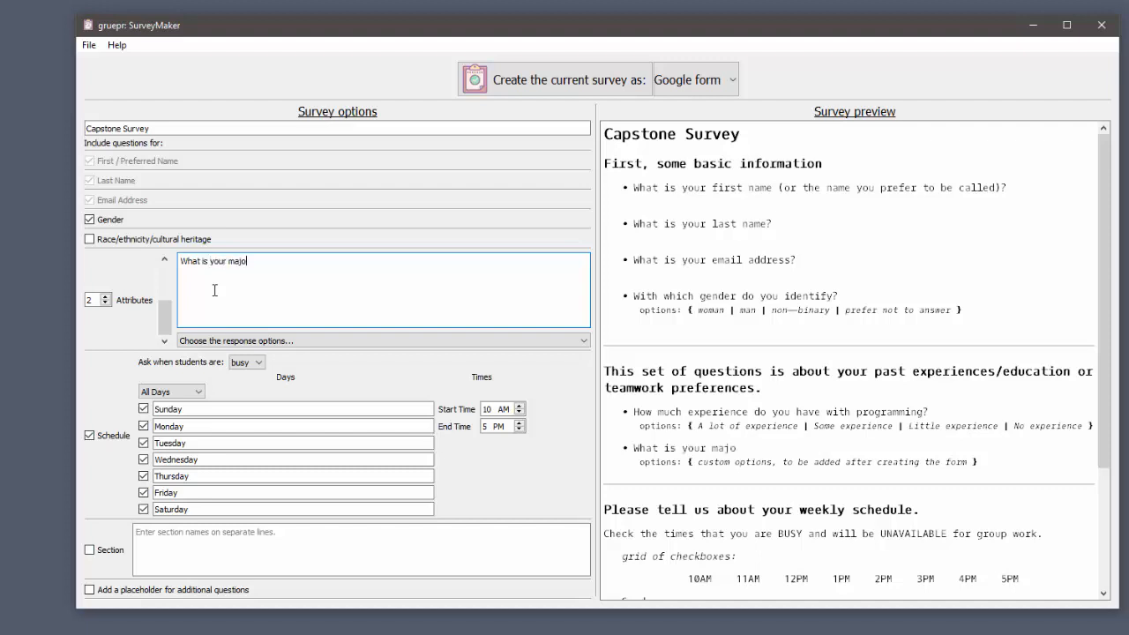
pyautogui.write('r?')
# - Set the major question's responses to "custom options, to be added after creating the form"
pyautogui.click(531, 340)
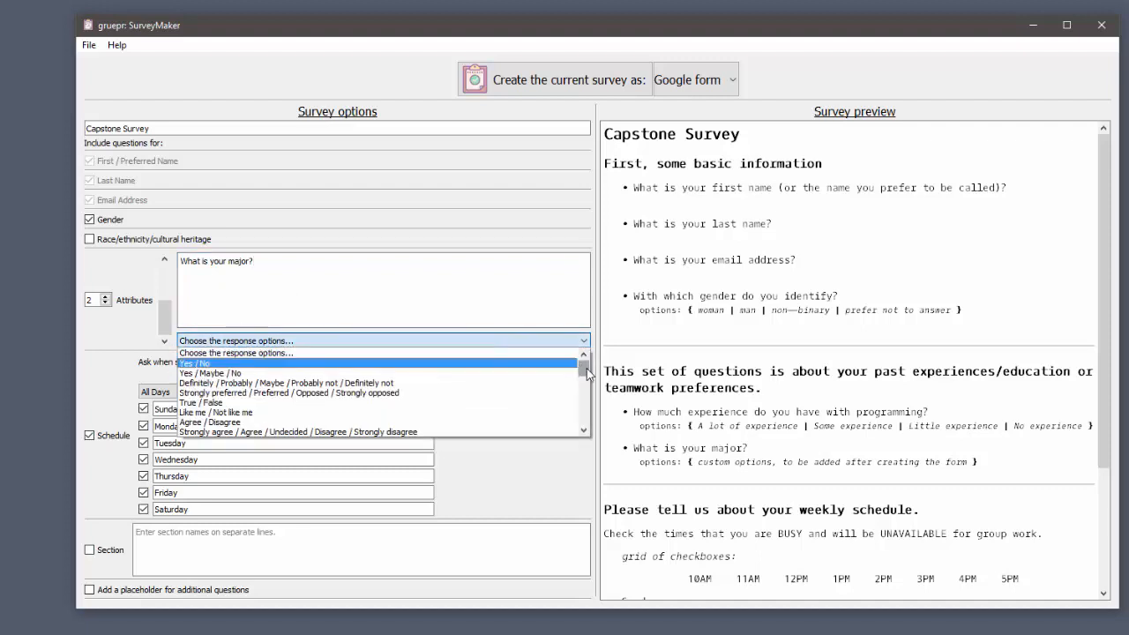
pyautogui.moveTo(586, 367); pyautogui.dragTo(588, 425)
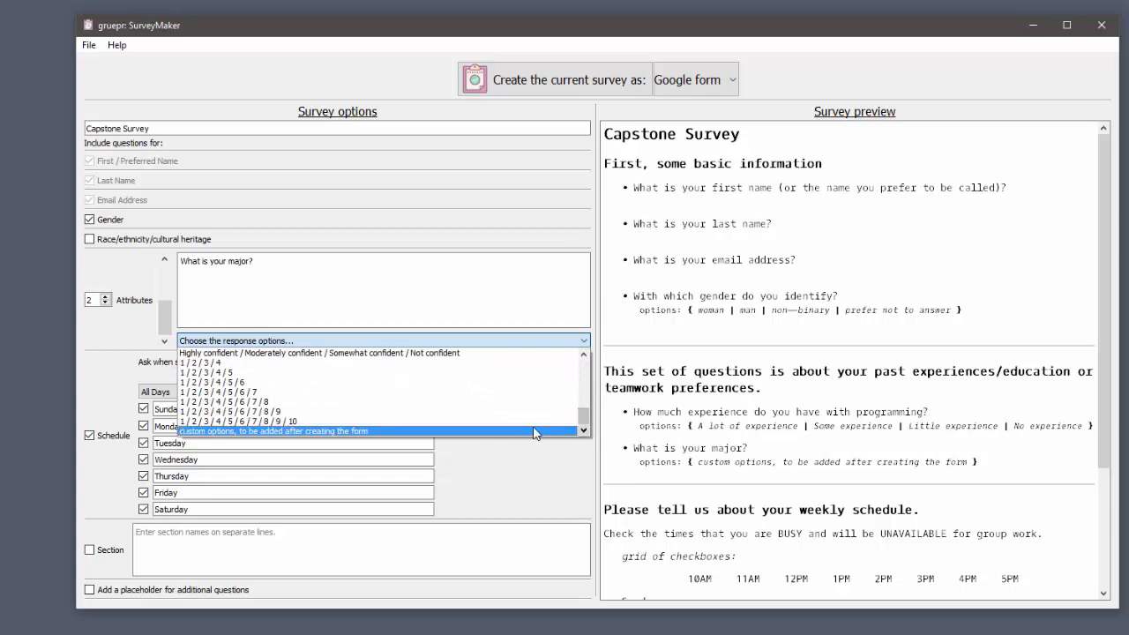
pyautogui.click(363, 431)
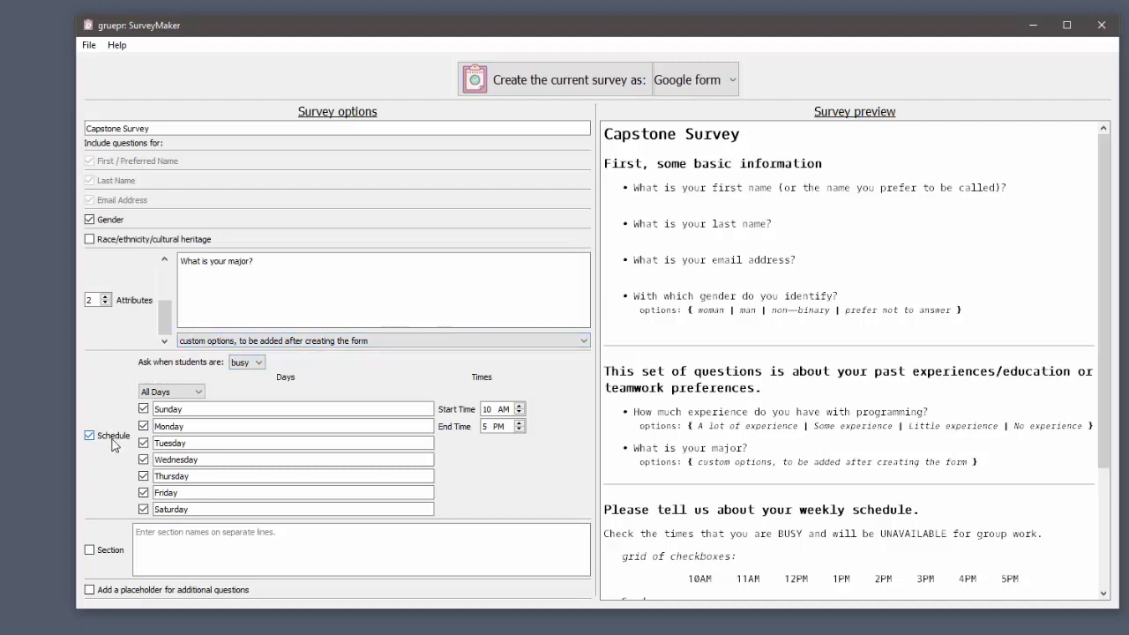
# - Try removing the weekly schedule question from the survey
pyautogui.scroll(-3, 651, 445)
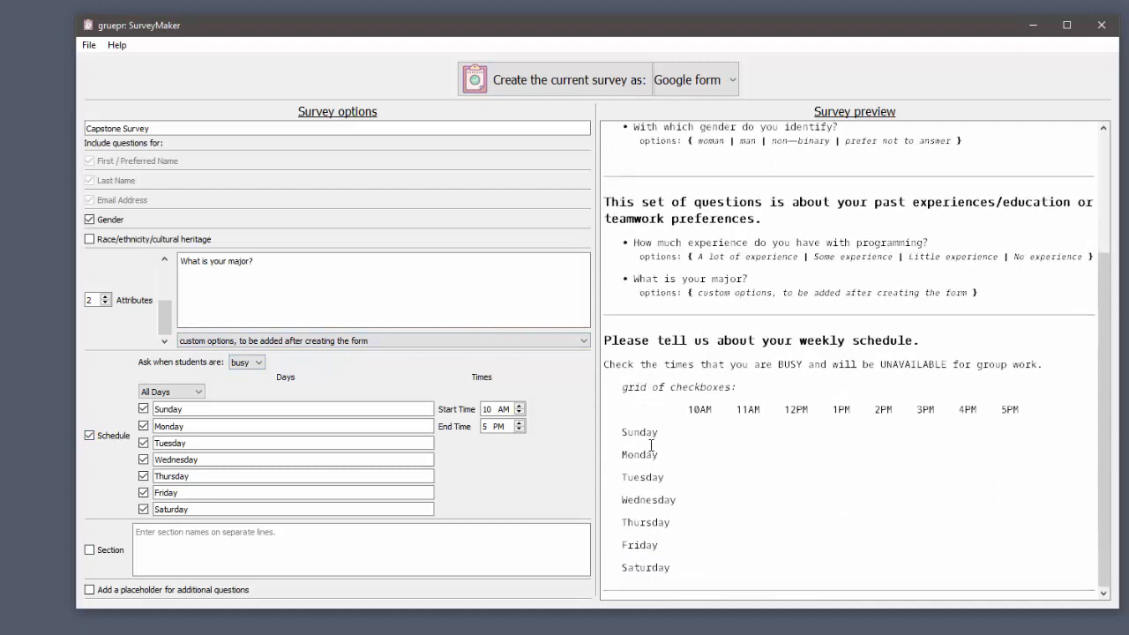
pyautogui.click(89, 435)
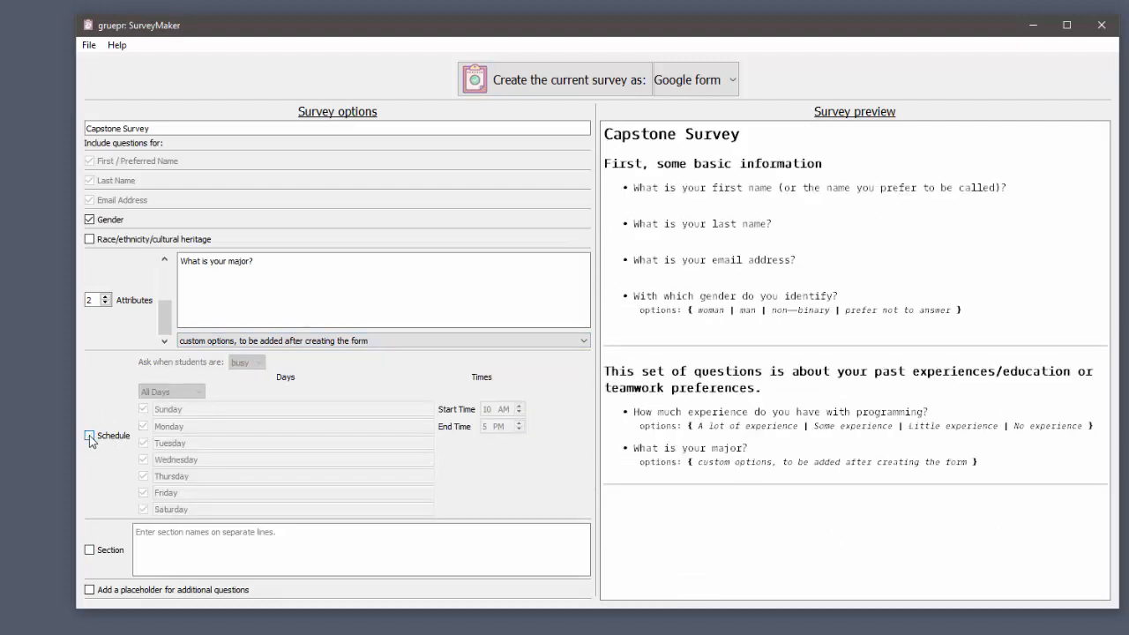
pyautogui.click(90, 435)
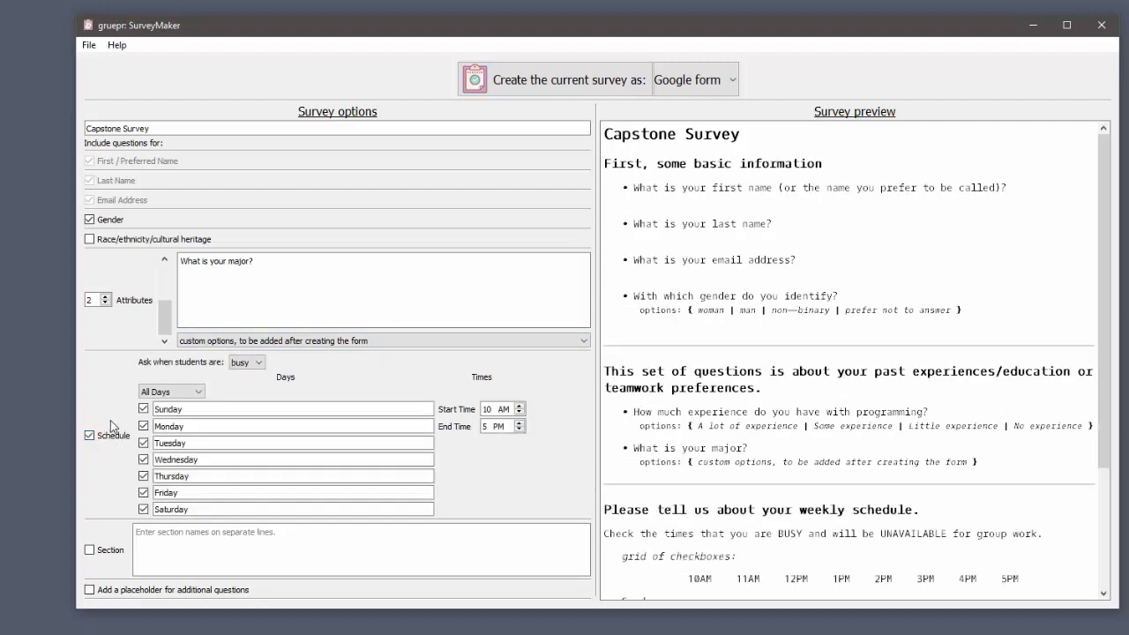
# - Set the schedule question to ask when students are free
pyautogui.click(249, 365)
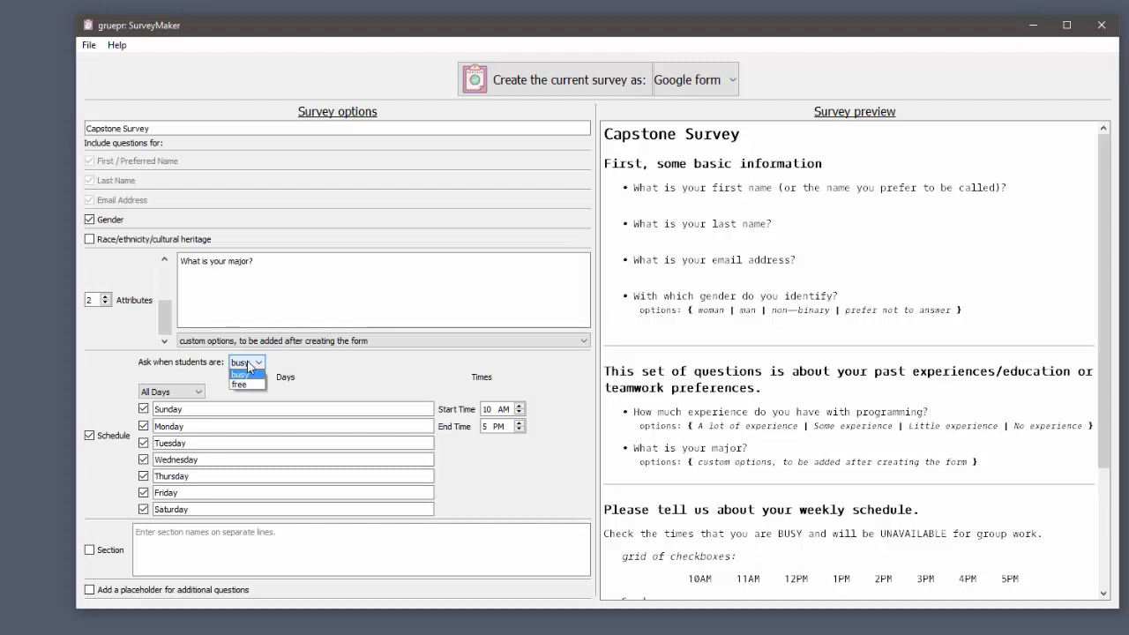
pyautogui.click(250, 386)
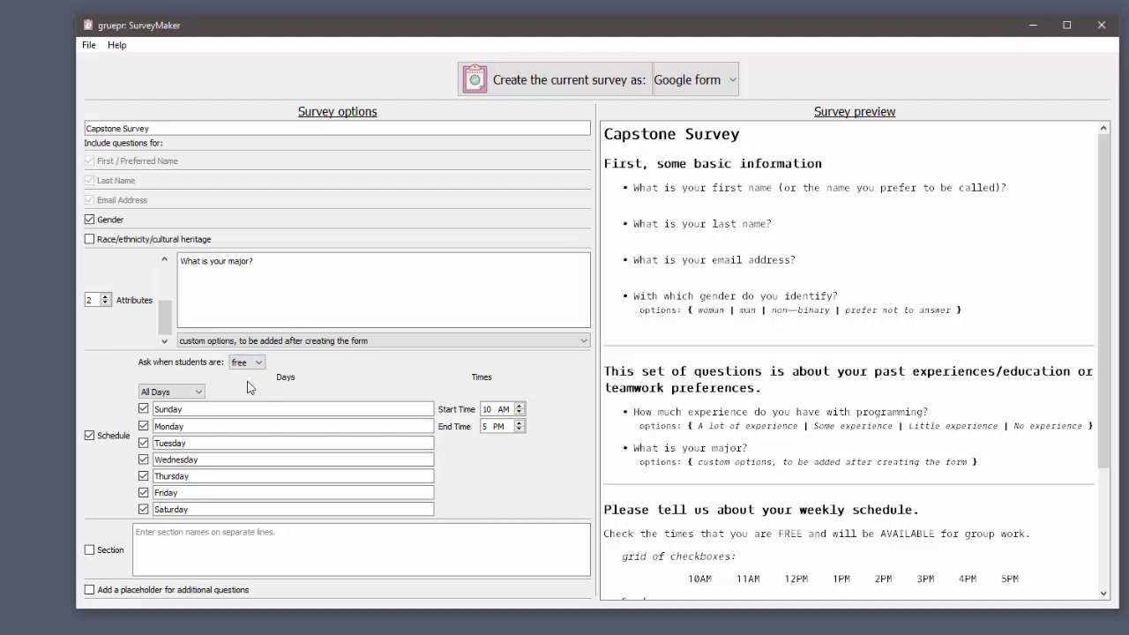
# - Try removing Sunday, Saturday and Friday from the schedule question's days
pyautogui.scroll(-3, 1014, 439)
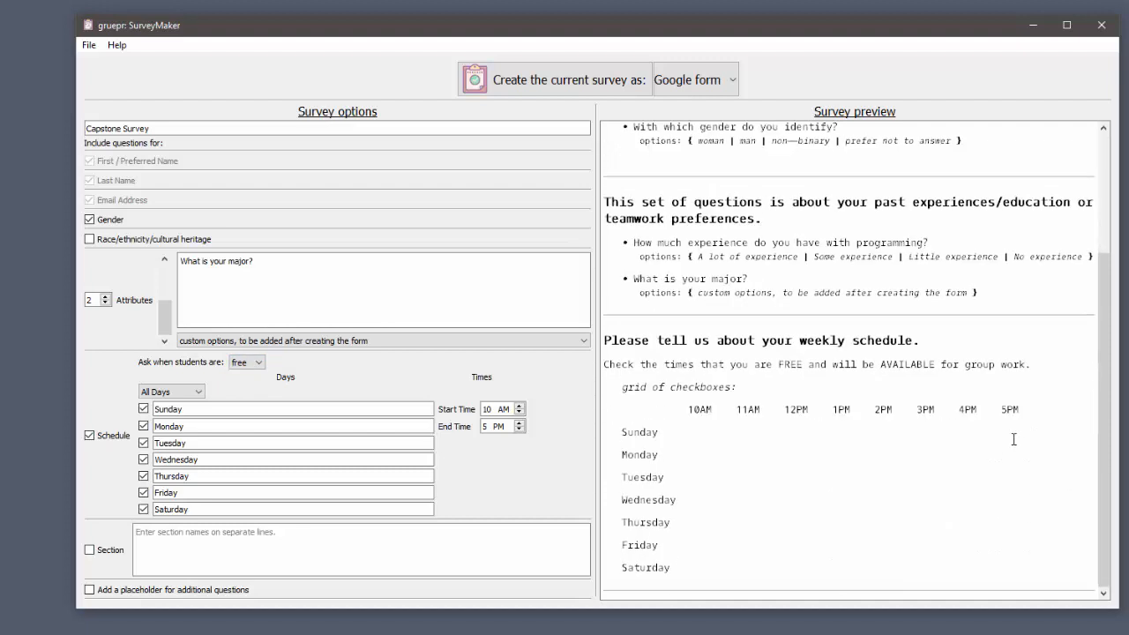
pyautogui.click(143, 409)
pyautogui.click(143, 509)
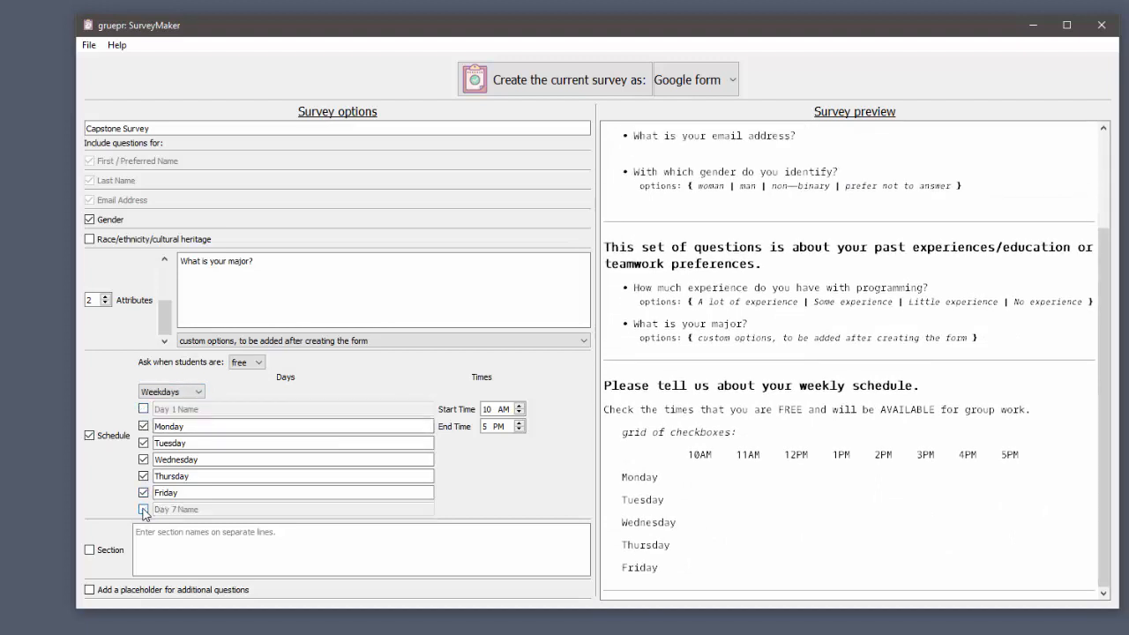
pyautogui.click(143, 493)
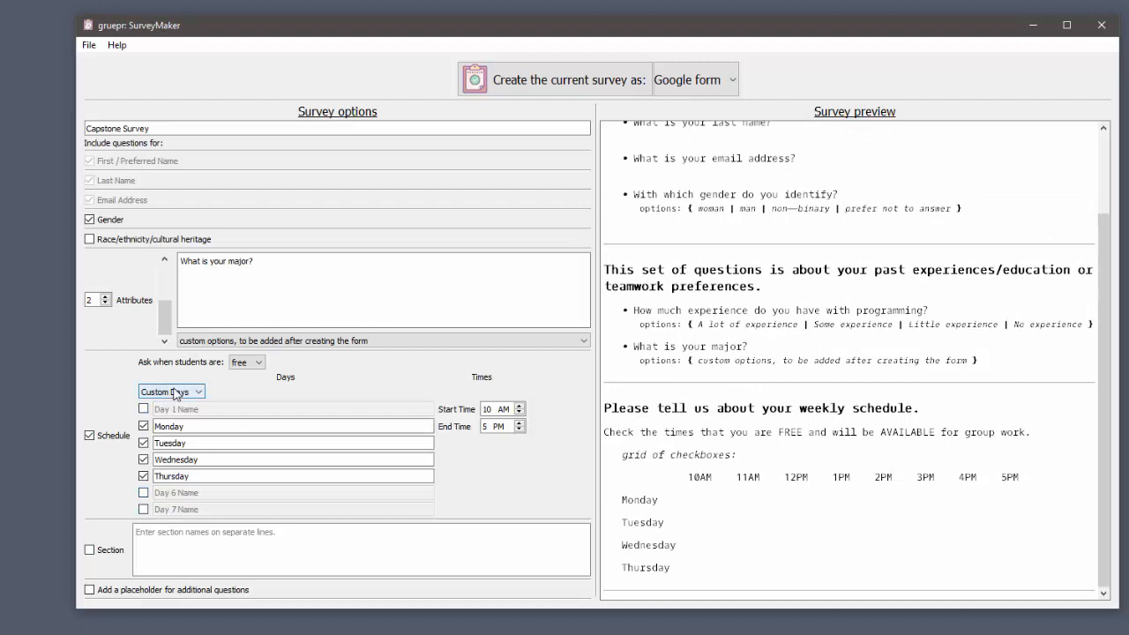
# - Try the Weekdays and Weekends presets for the schedule question's days, settling on Weekdays
pyautogui.click(173, 391)
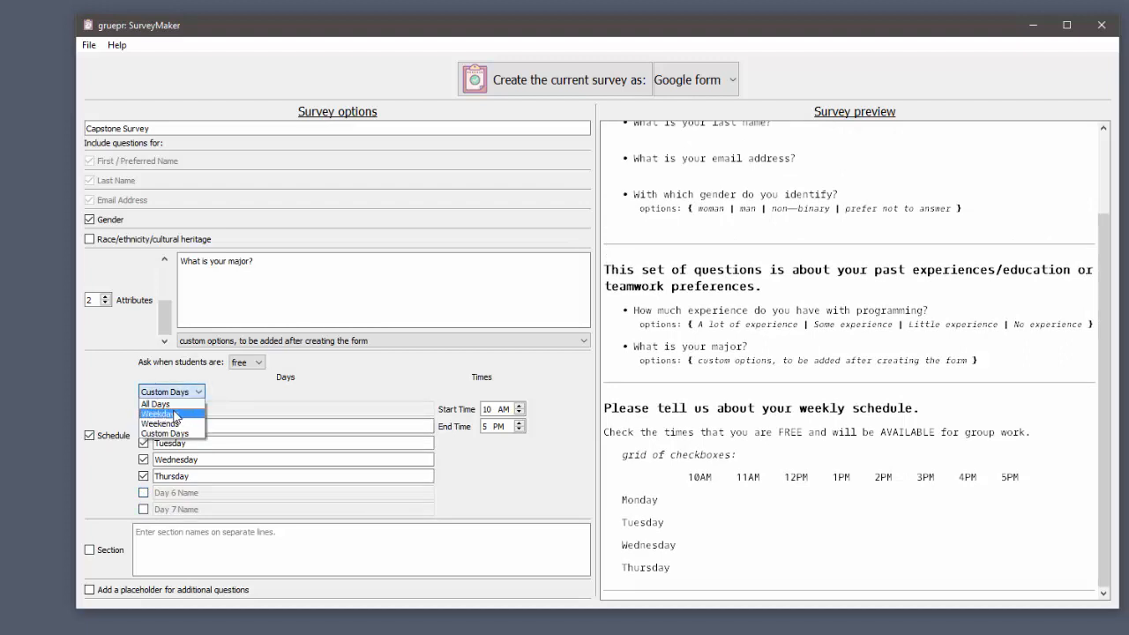
pyautogui.click(176, 413)
pyautogui.click(177, 393)
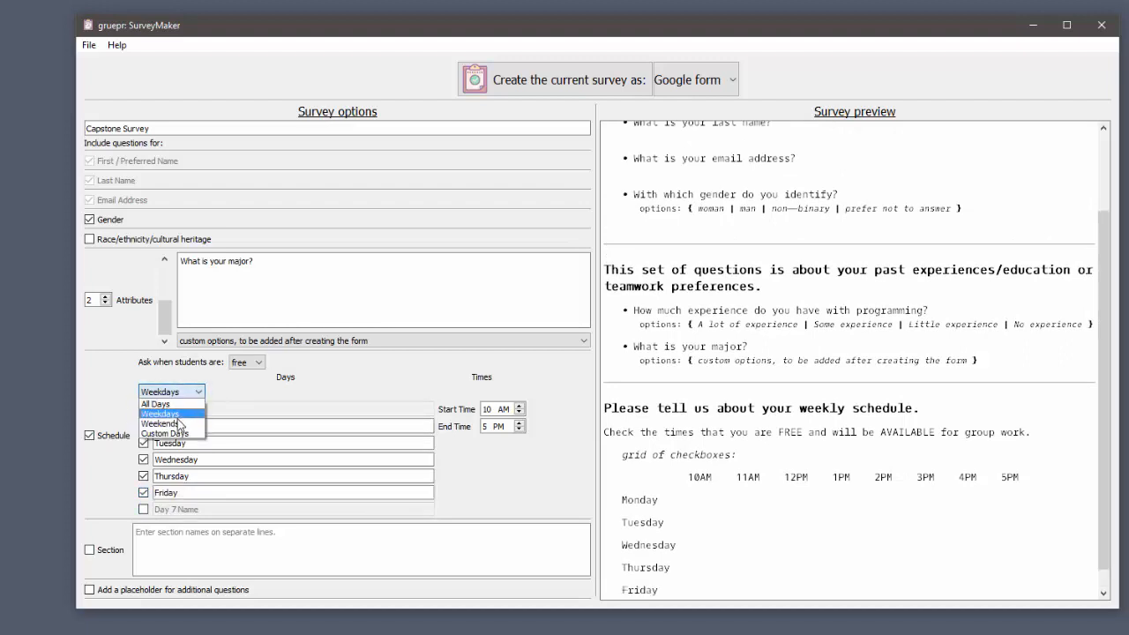
pyautogui.click(180, 423)
pyautogui.click(179, 393)
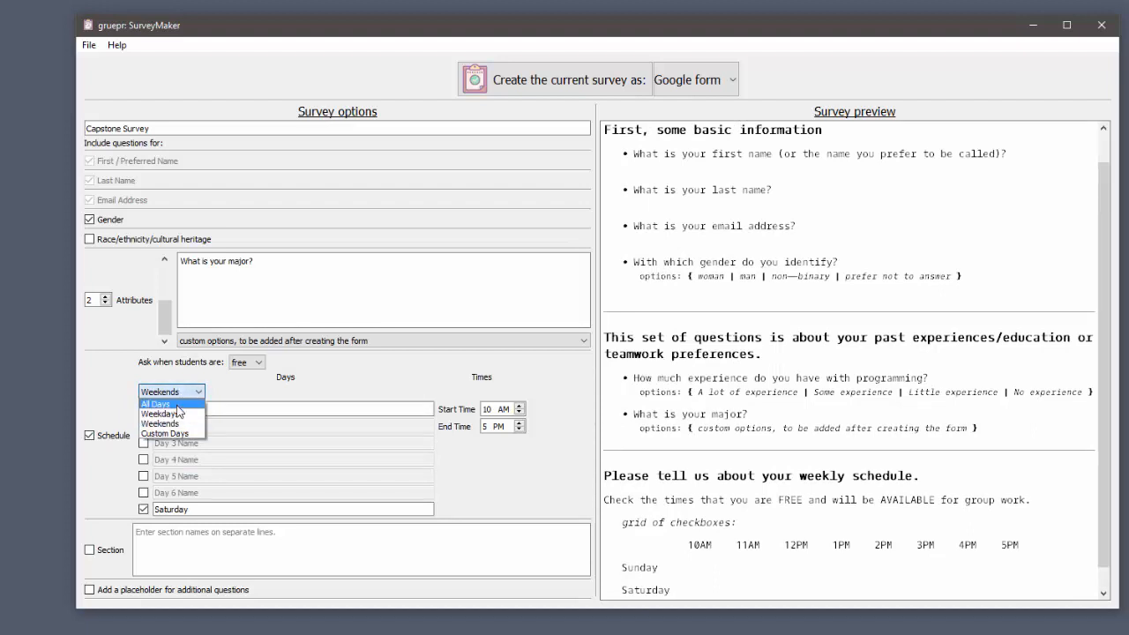
pyautogui.click(177, 414)
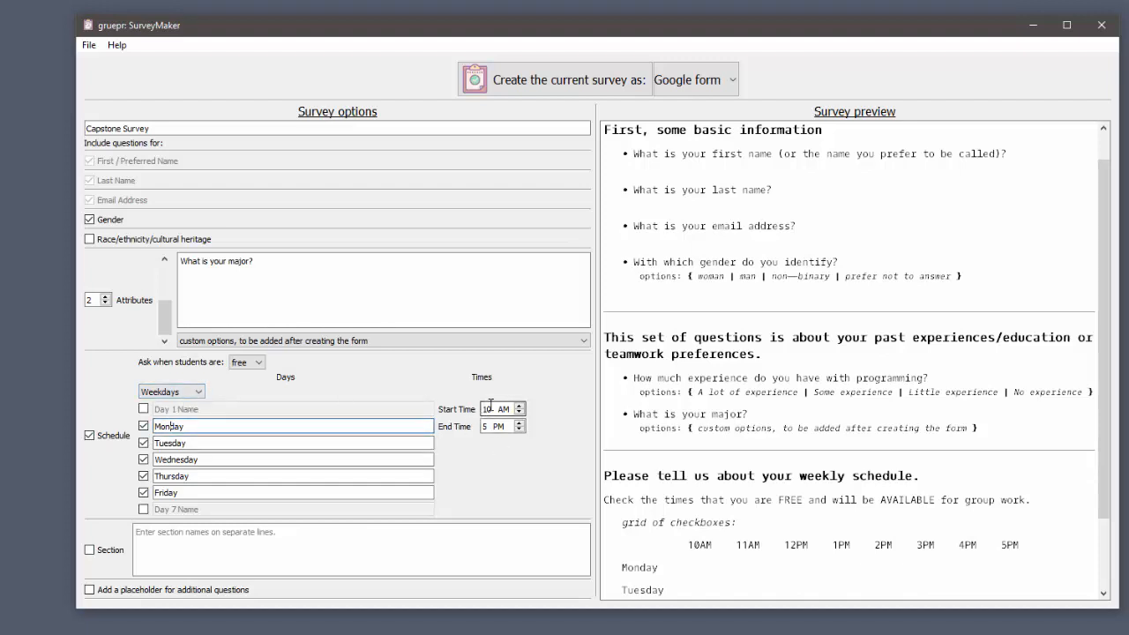
# - Set the schedule's start time to 12 PM and end time to 6 PM
pyautogui.click(518, 405)
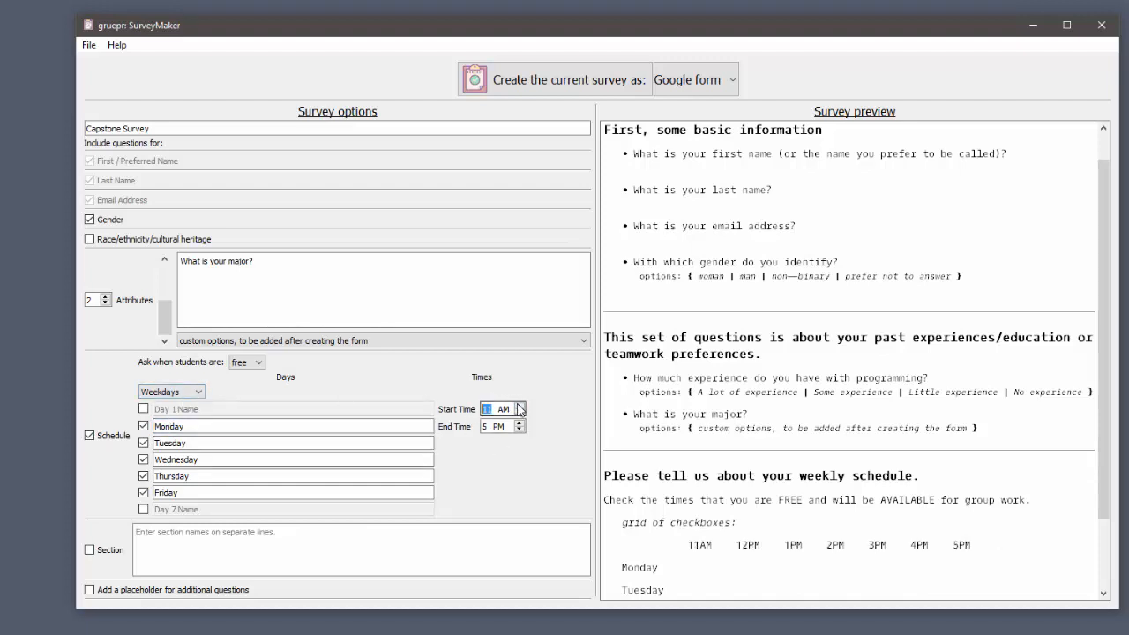
pyautogui.click(518, 405)
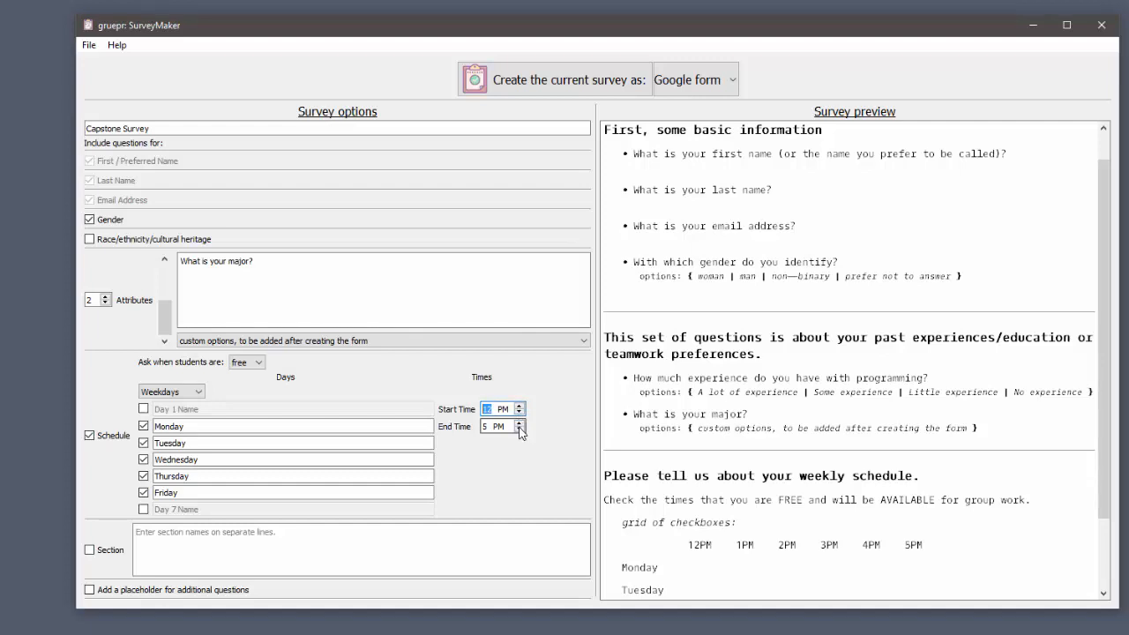
pyautogui.click(518, 422)
pyautogui.scroll(-2, 1104, 516)
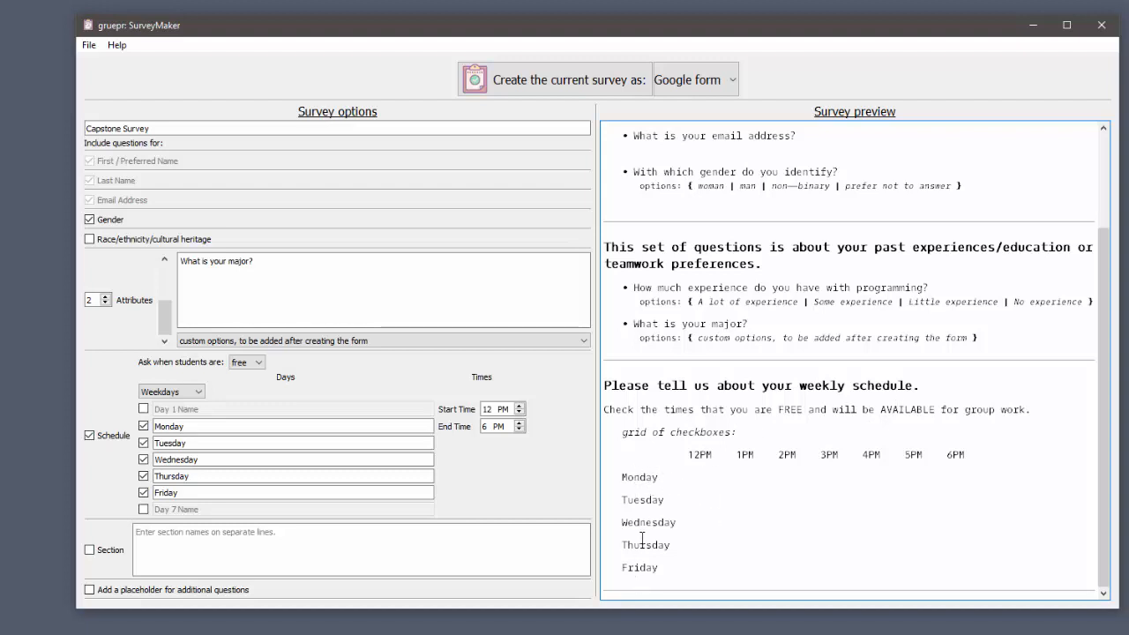
# - Include a section question with the sections 1, 2 and 3, and add a placeholder for additional questions
pyautogui.click(102, 551)
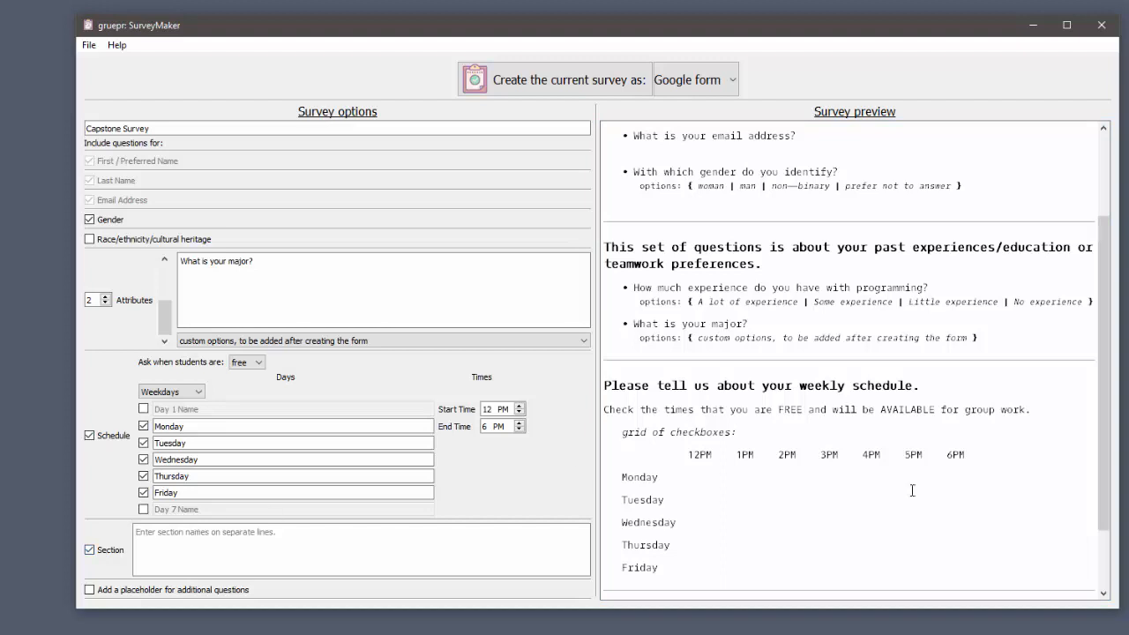
pyautogui.scroll(-2, 972, 476)
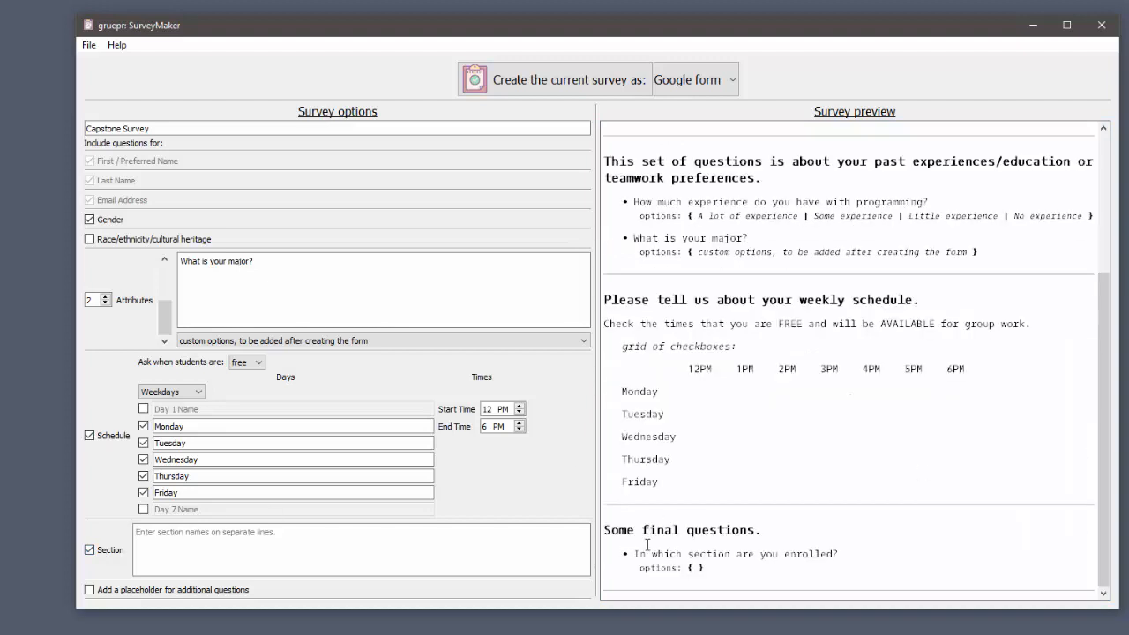
pyautogui.click(369, 549)
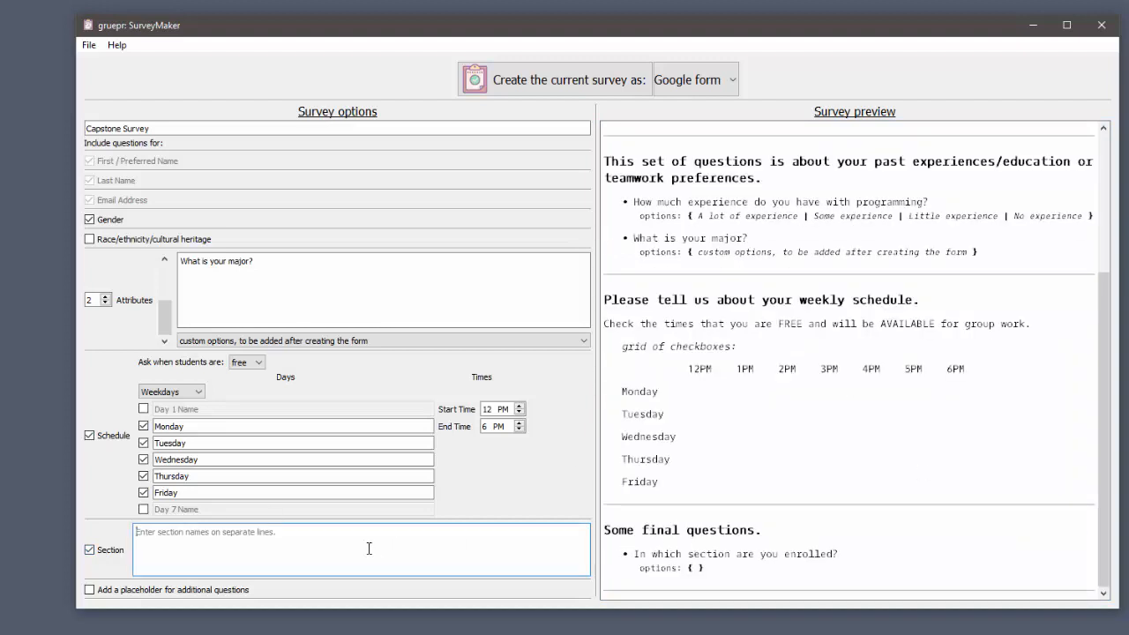
pyautogui.write('1')
pyautogui.press('Return')
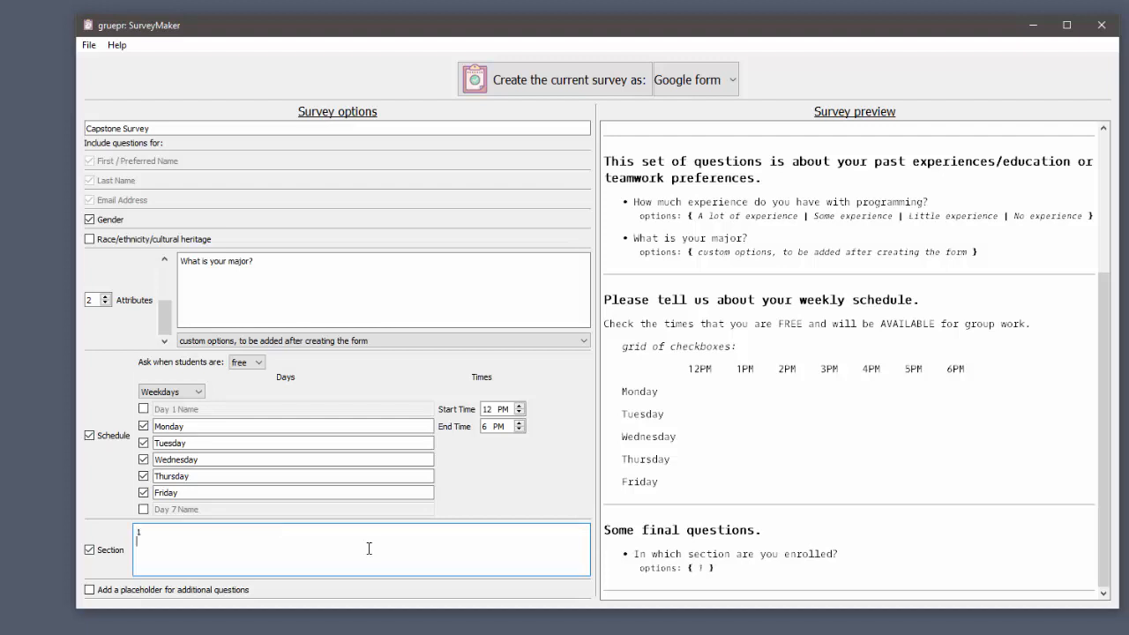
pyautogui.write('2 ')
pyautogui.write('3')
pyautogui.click(110, 591)
pyautogui.scroll(-1, 753, 523)
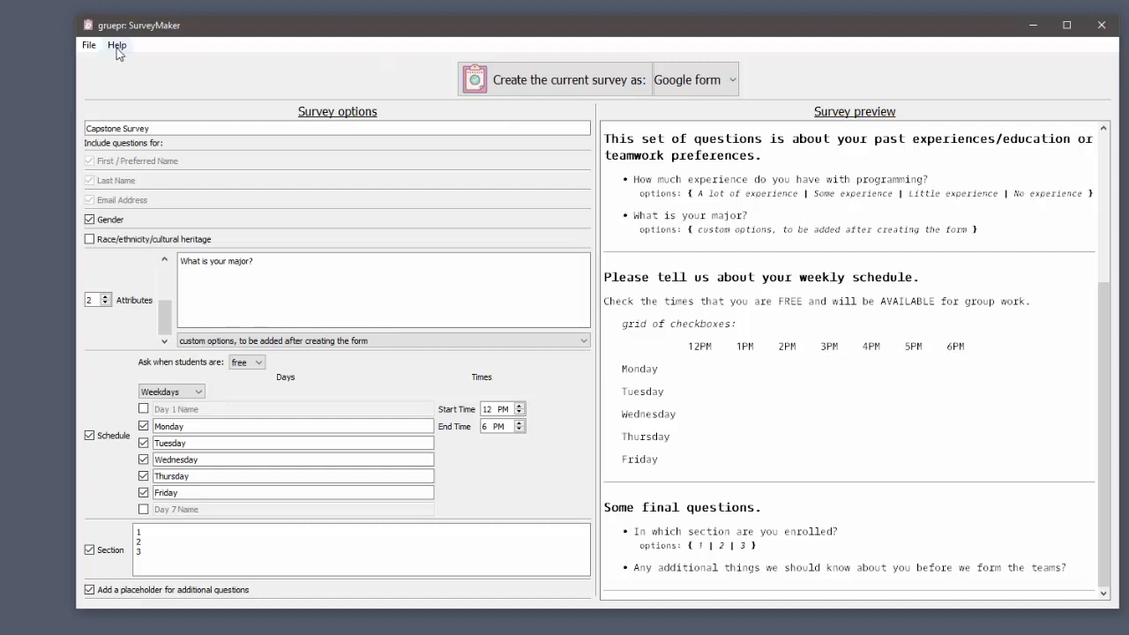
pyautogui.click(89, 46)
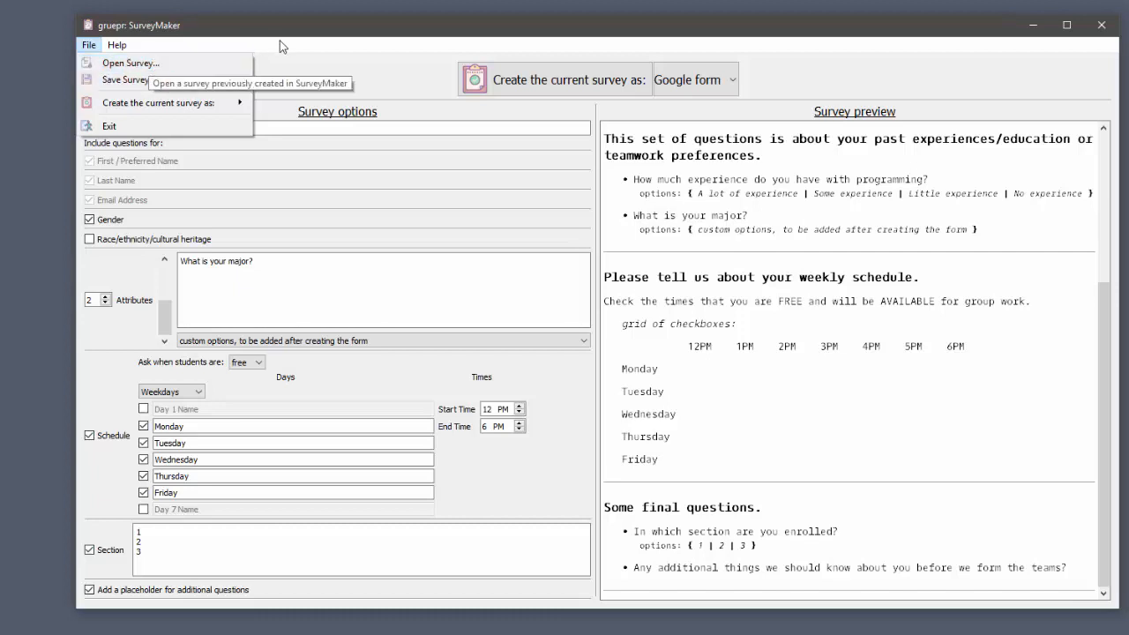
pyautogui.click(301, 64)
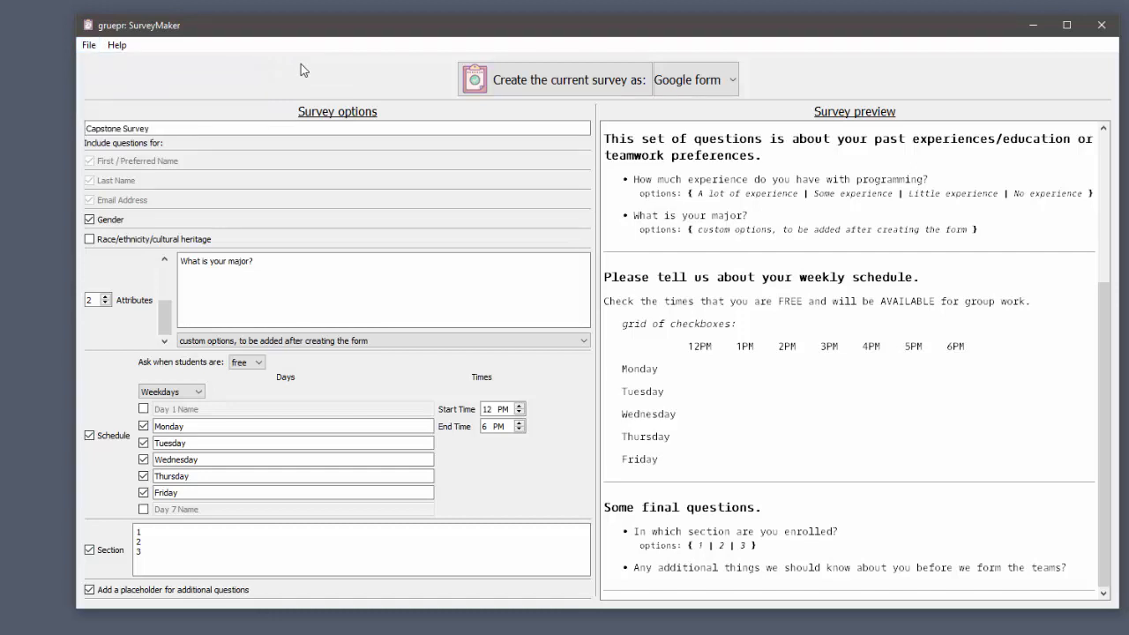
pyautogui.click(686, 88)
pyautogui.click(686, 116)
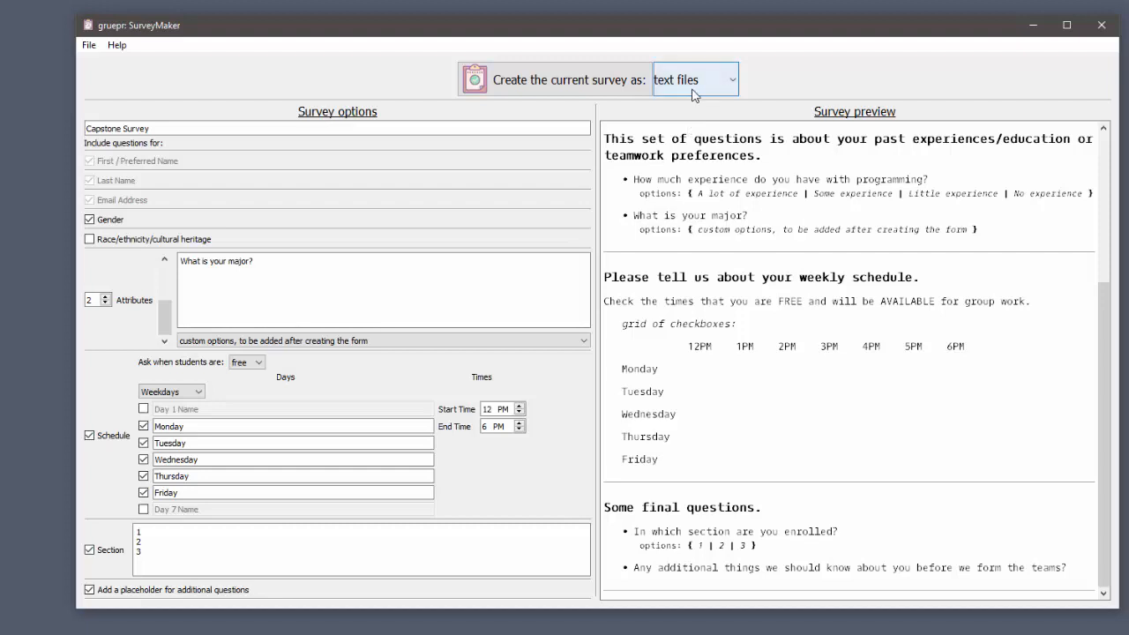
pyautogui.click(693, 92)
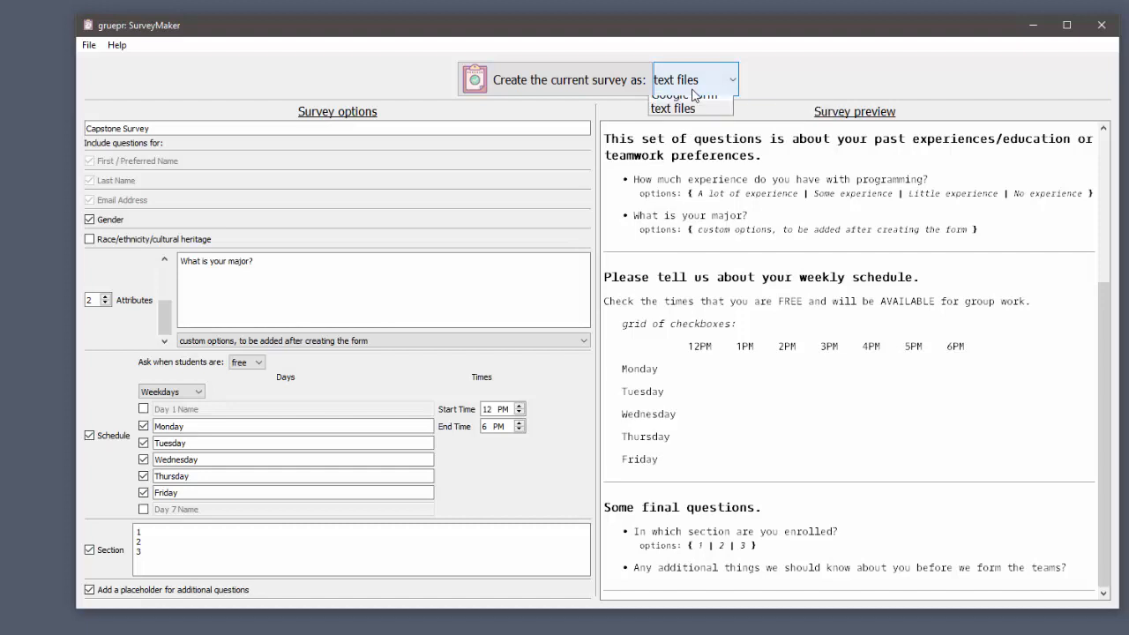
pyautogui.click(694, 105)
# - Create the current survey as a Google form and sign in to the existing Google account with its password
pyautogui.click(584, 85)
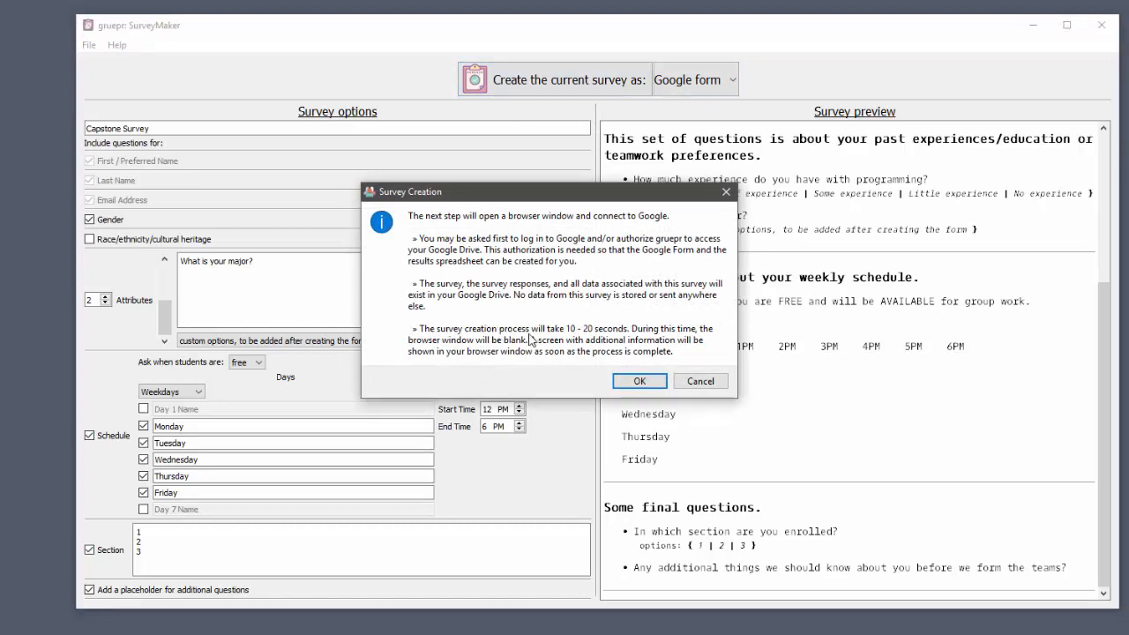
pyautogui.click(637, 382)
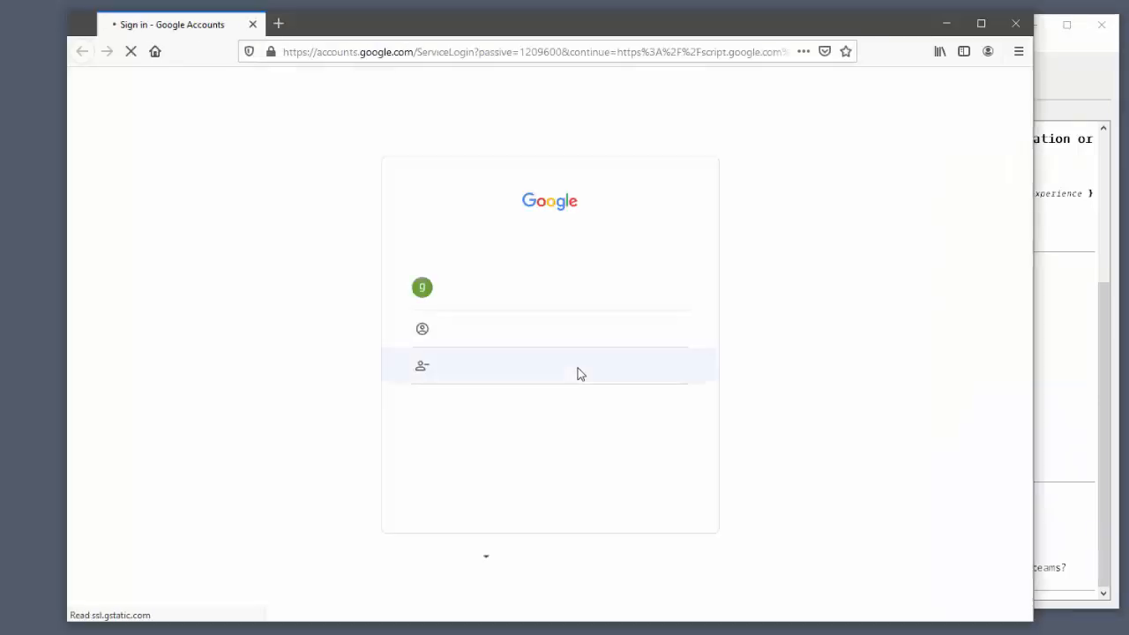
pyautogui.click(526, 296)
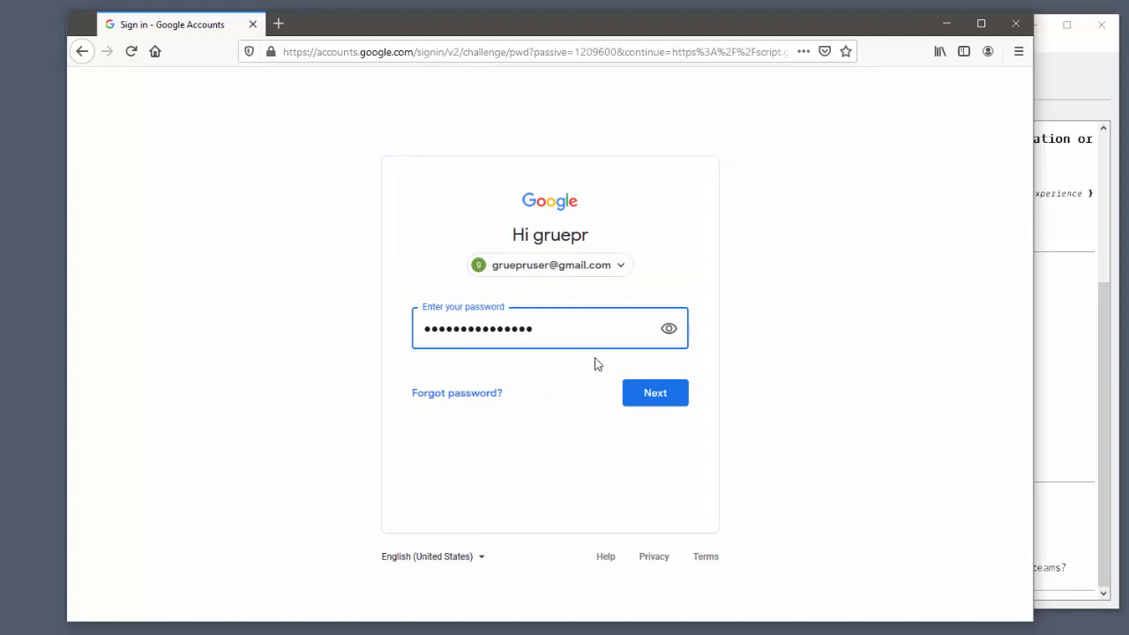
pyautogui.click(645, 397)
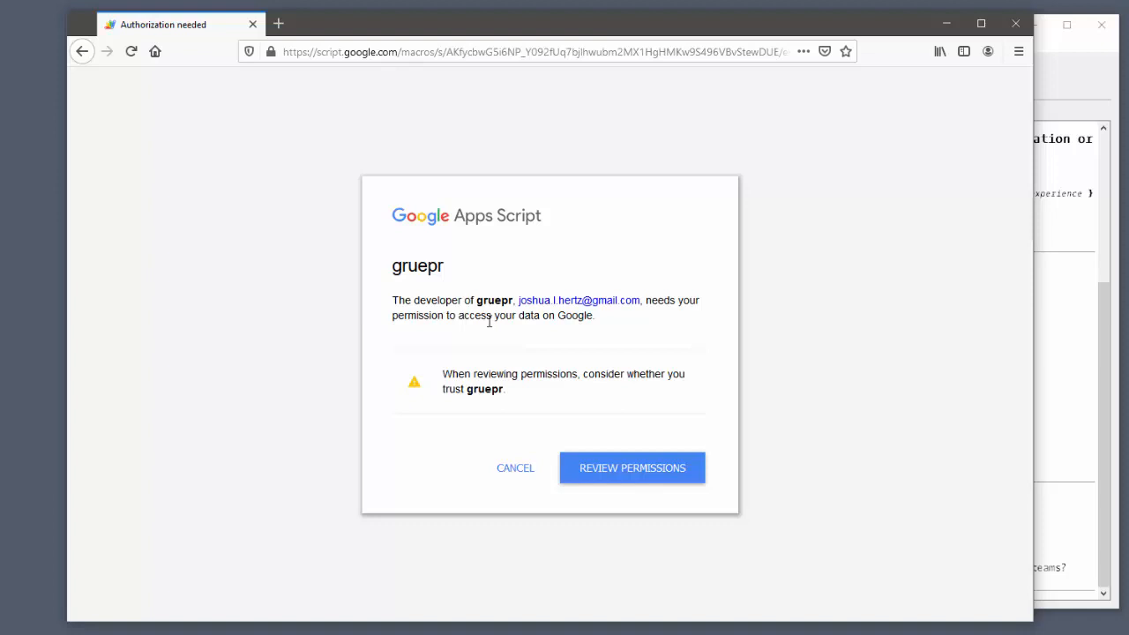
# - Review the permissions gruepr requests for the signed-in Google account and allow the access
pyautogui.click(612, 469)
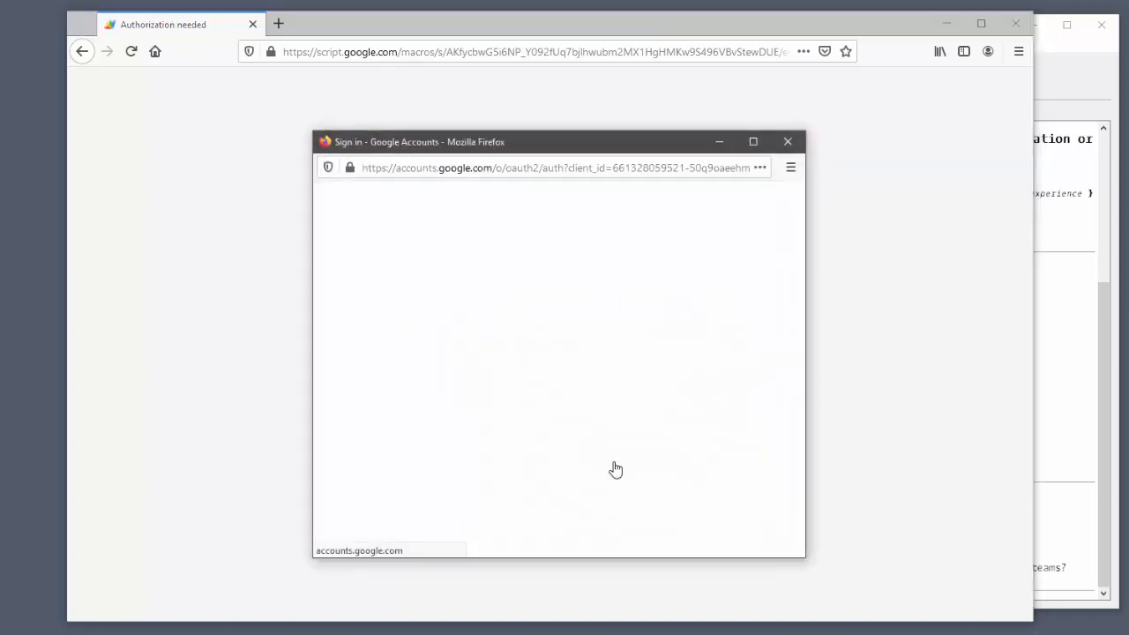
pyautogui.click(490, 397)
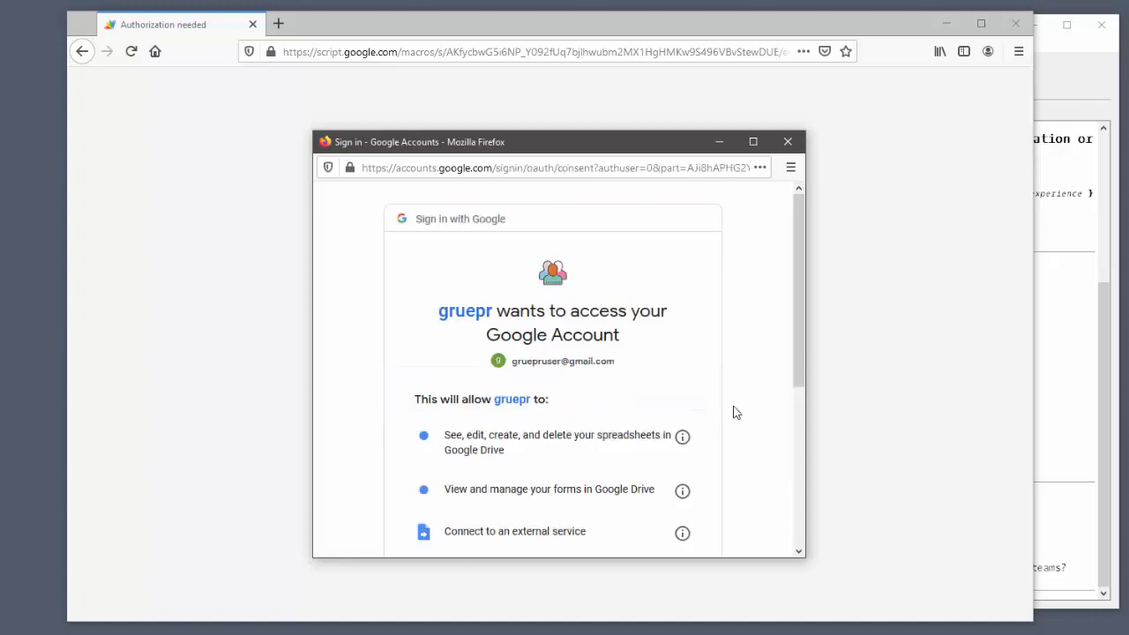
pyautogui.moveTo(798, 379); pyautogui.dragTo(788, 486)
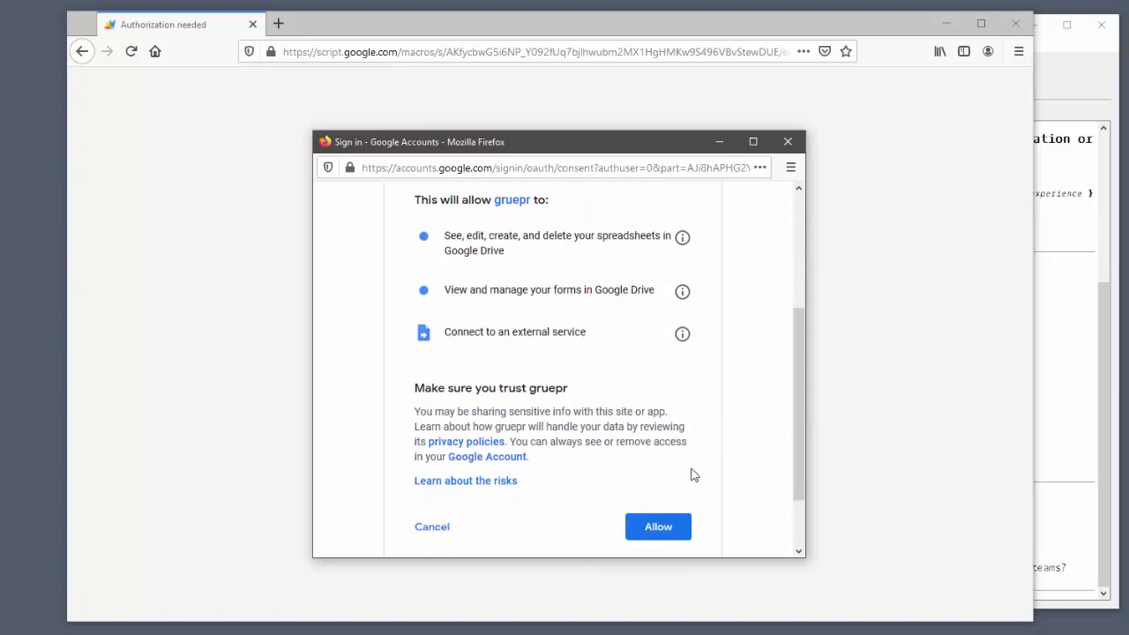
pyautogui.click(657, 528)
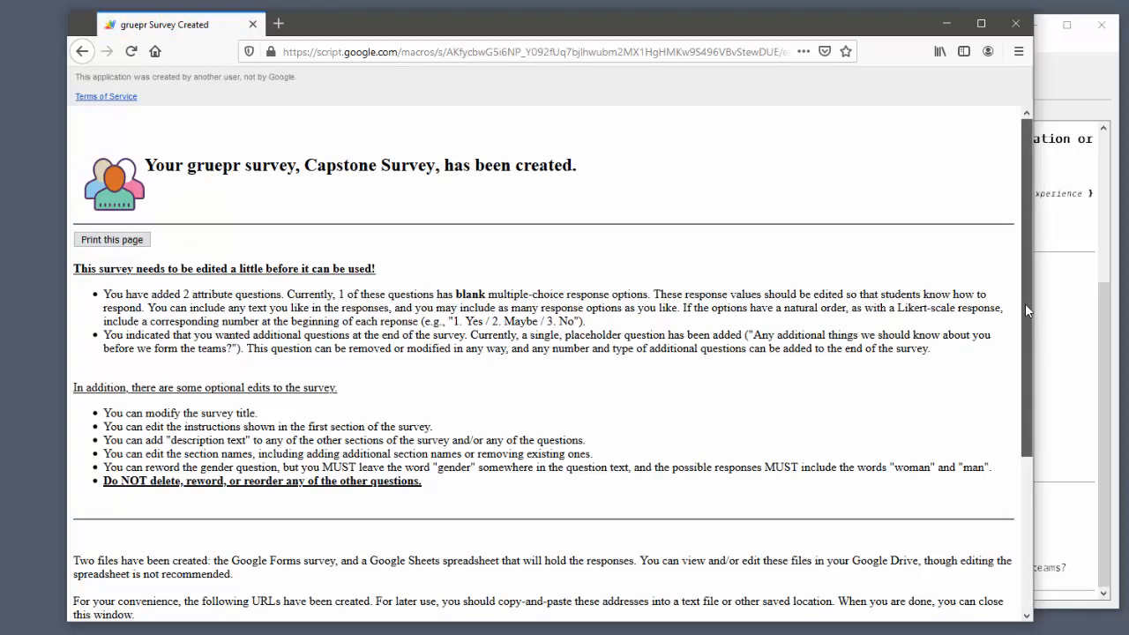
# - Examine the survey-created page for required and optional edits and the links for editing, filling out and downloading results
pyautogui.moveTo(1025, 304); pyautogui.dragTo(1022, 402)
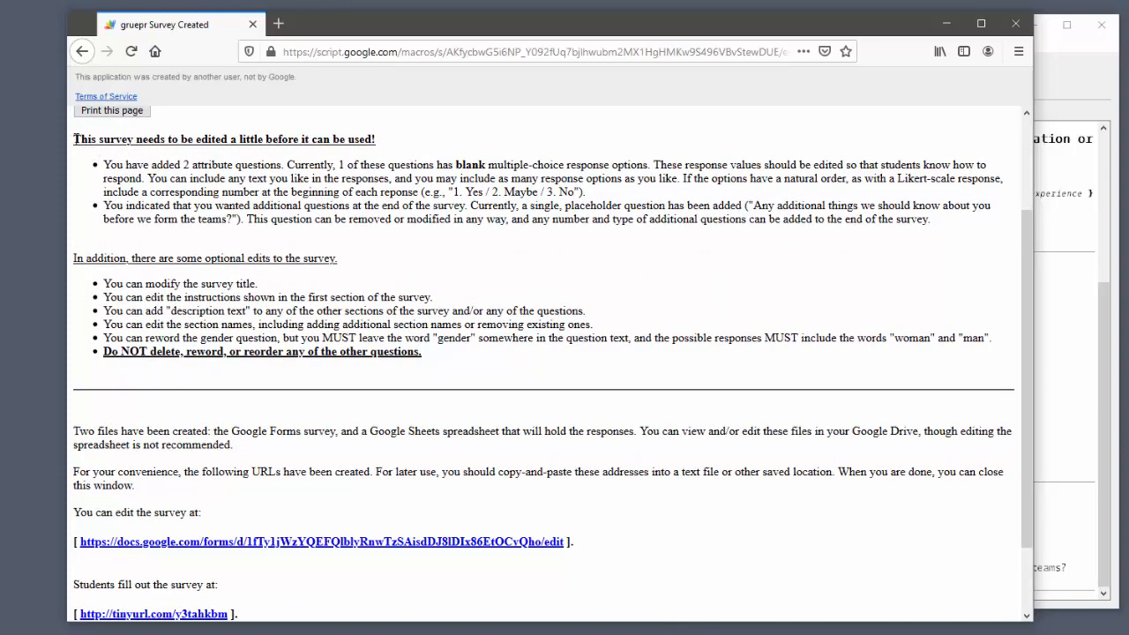
pyautogui.moveTo(74, 140); pyautogui.dragTo(329, 141)
pyautogui.click(394, 144)
pyautogui.scroll(-2, 453, 218)
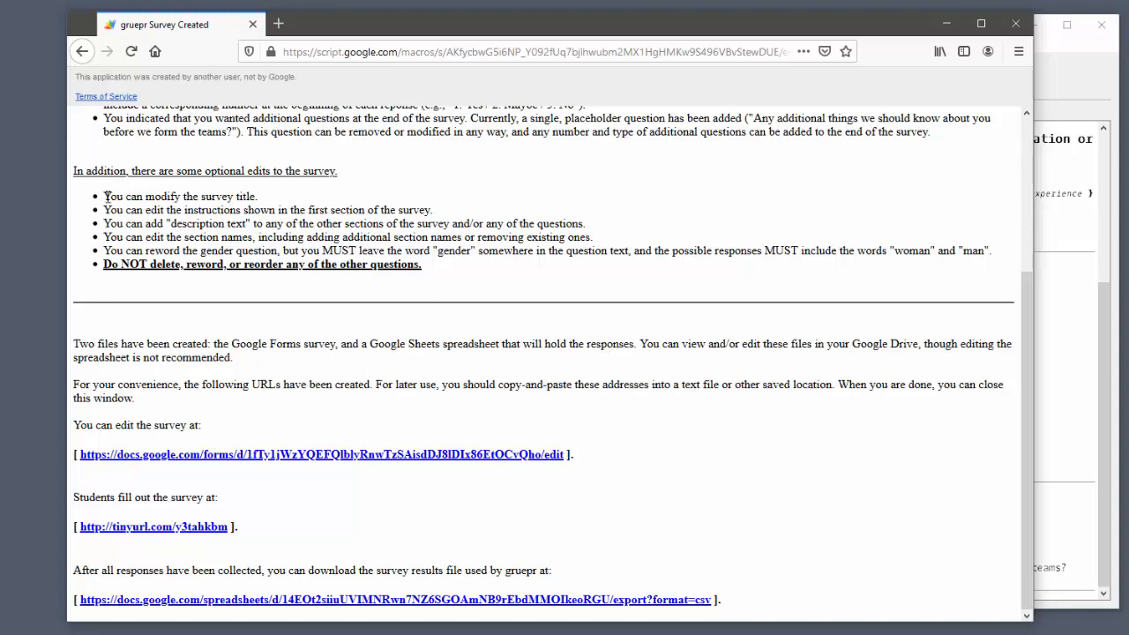
pyautogui.moveTo(104, 265); pyautogui.dragTo(423, 270)
pyautogui.click(447, 276)
pyautogui.rightClick(260, 460)
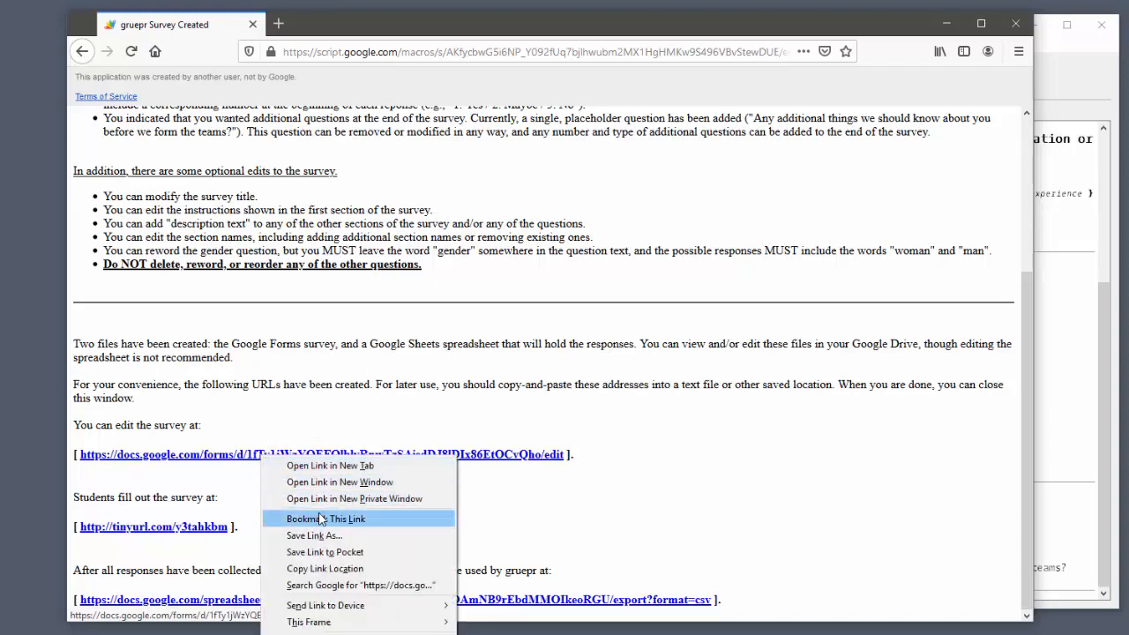
pyautogui.click(485, 513)
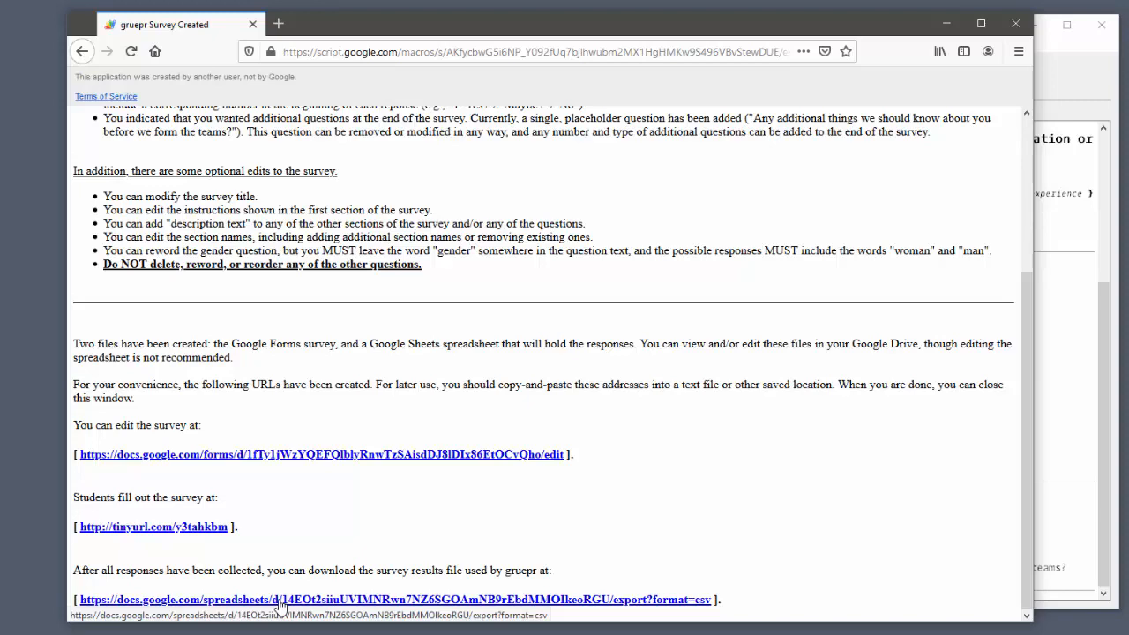
pyautogui.scroll(3, 336, 377)
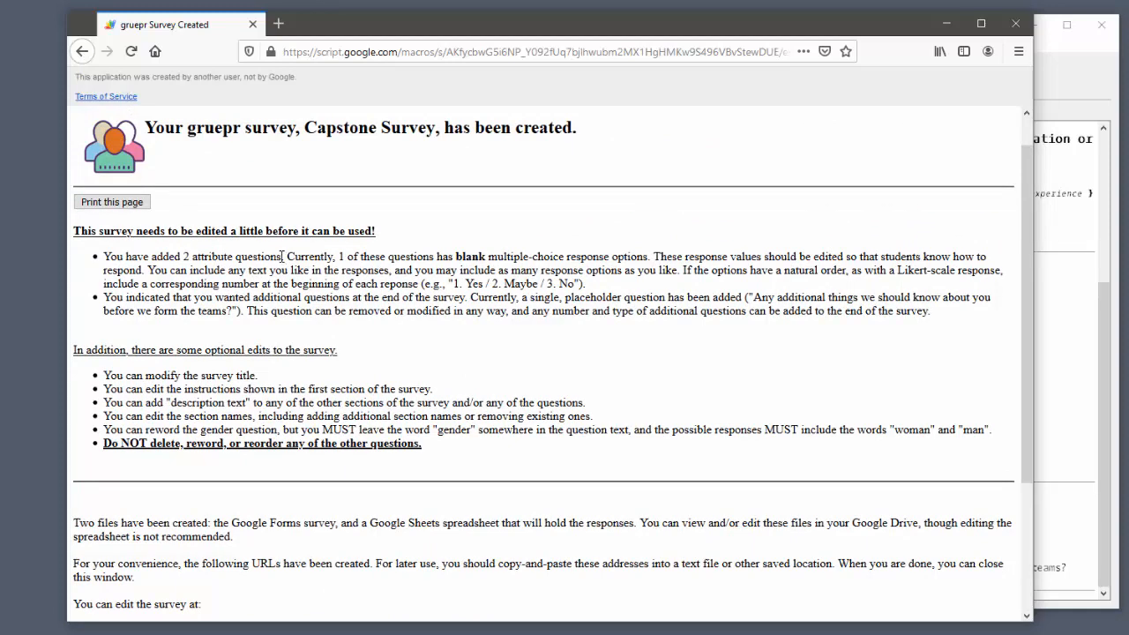
pyautogui.scroll(-3, 281, 255)
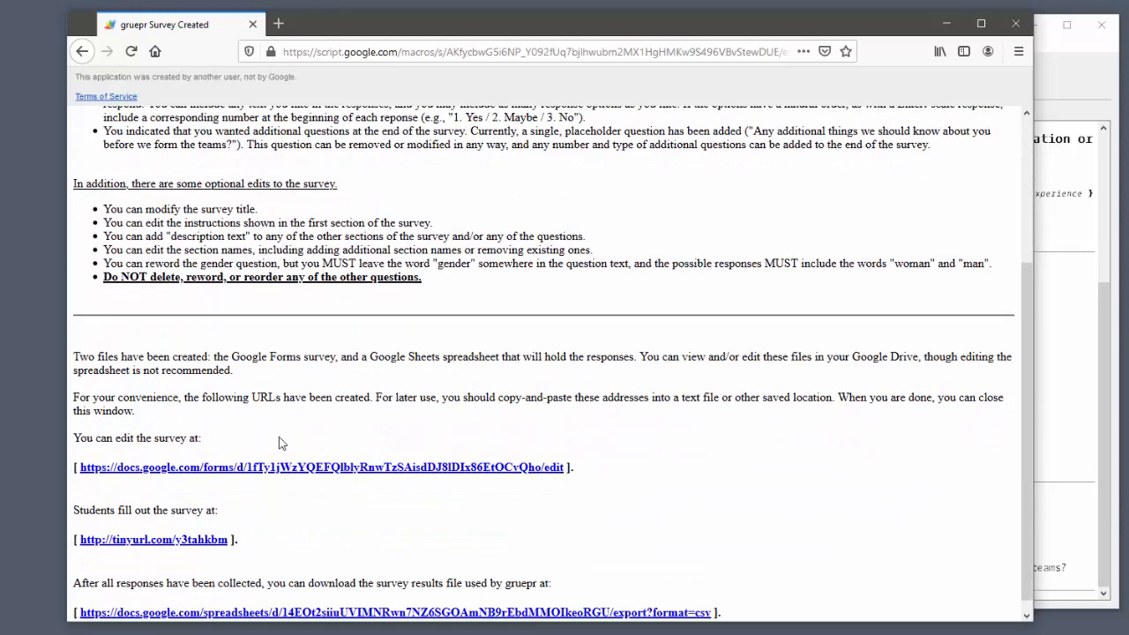
# - Open the created Capstone Survey for editing in Google Forms and dismiss the tip about reusing questions
pyautogui.click(279, 470)
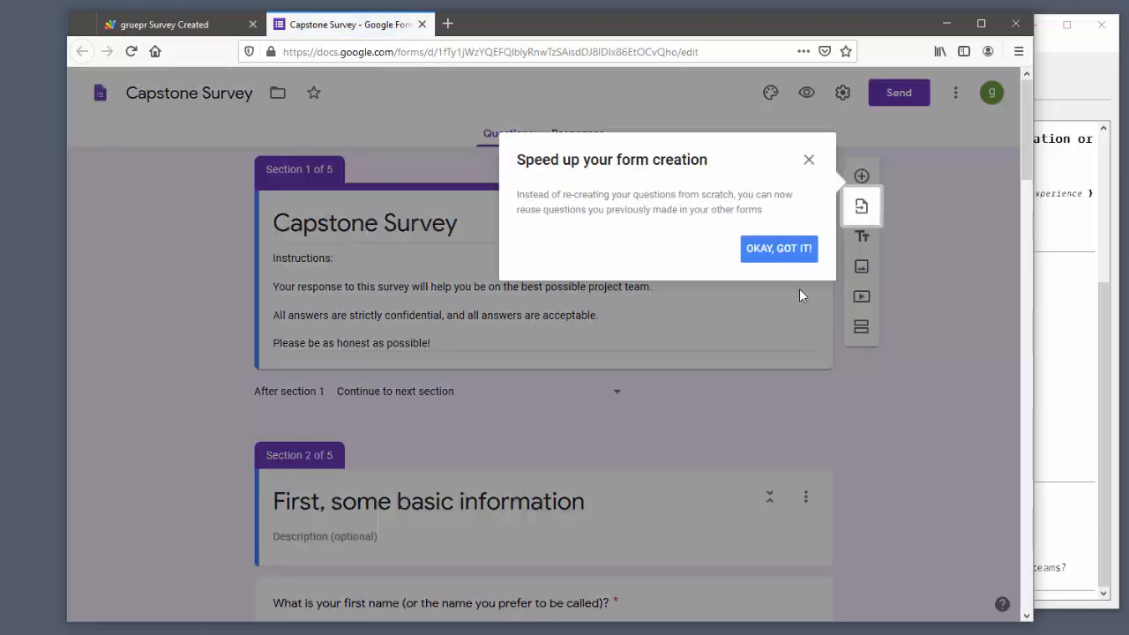
pyautogui.click(800, 252)
pyautogui.scroll(-6, 493, 268)
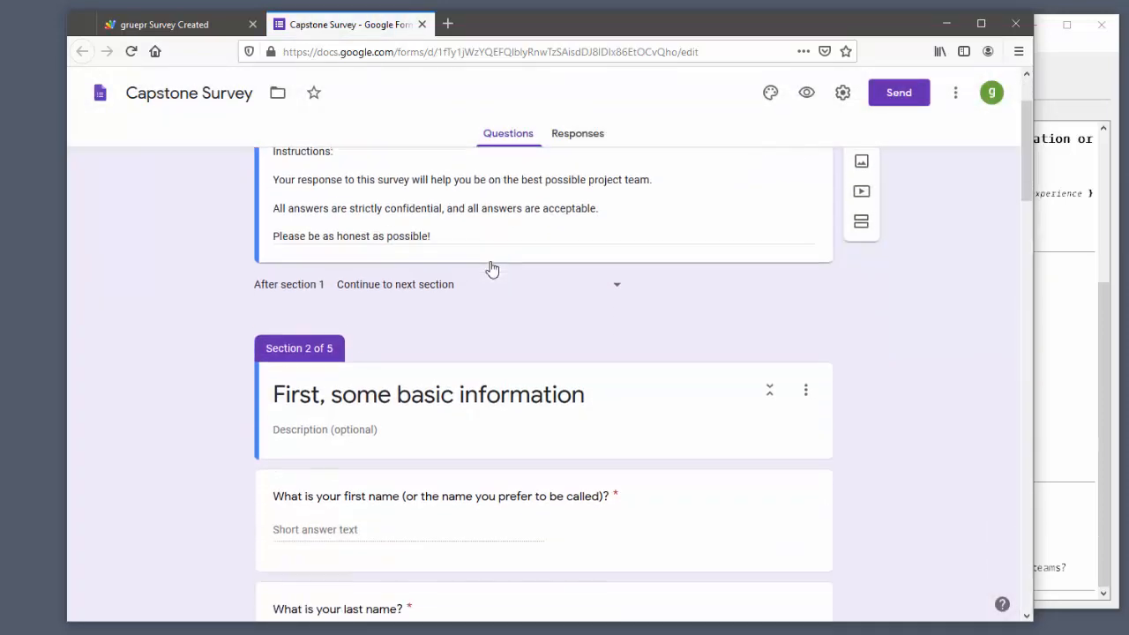
# - Fill in the three blank answer options of the "What is your major?" question with Chemistry, English and Business
pyautogui.scroll(-5, 492, 267)
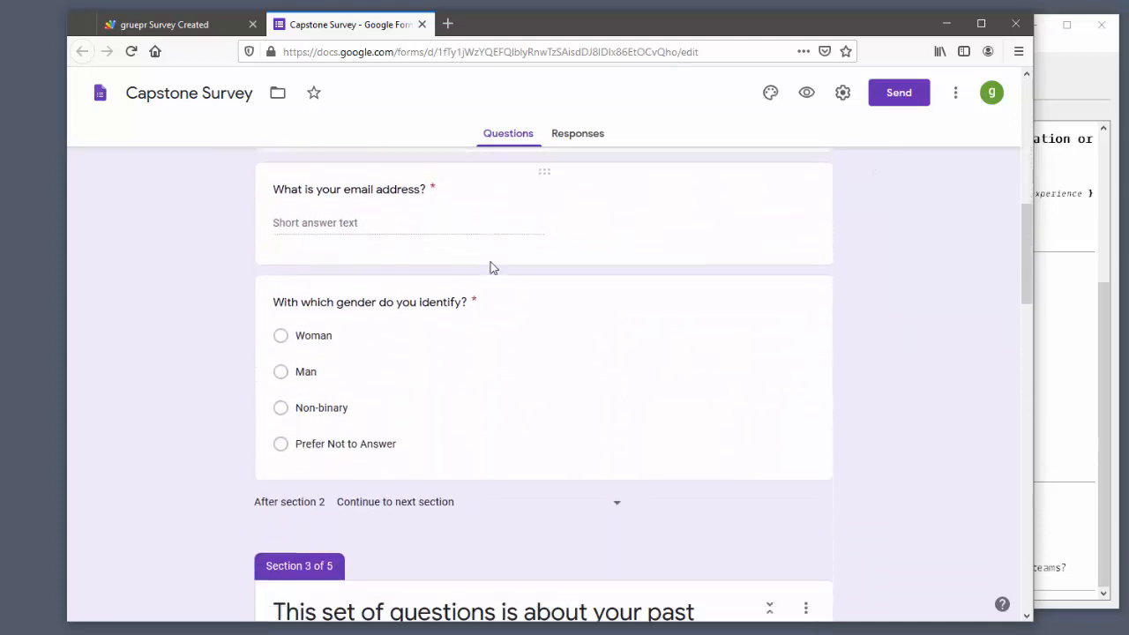
pyautogui.scroll(-4, 491, 264)
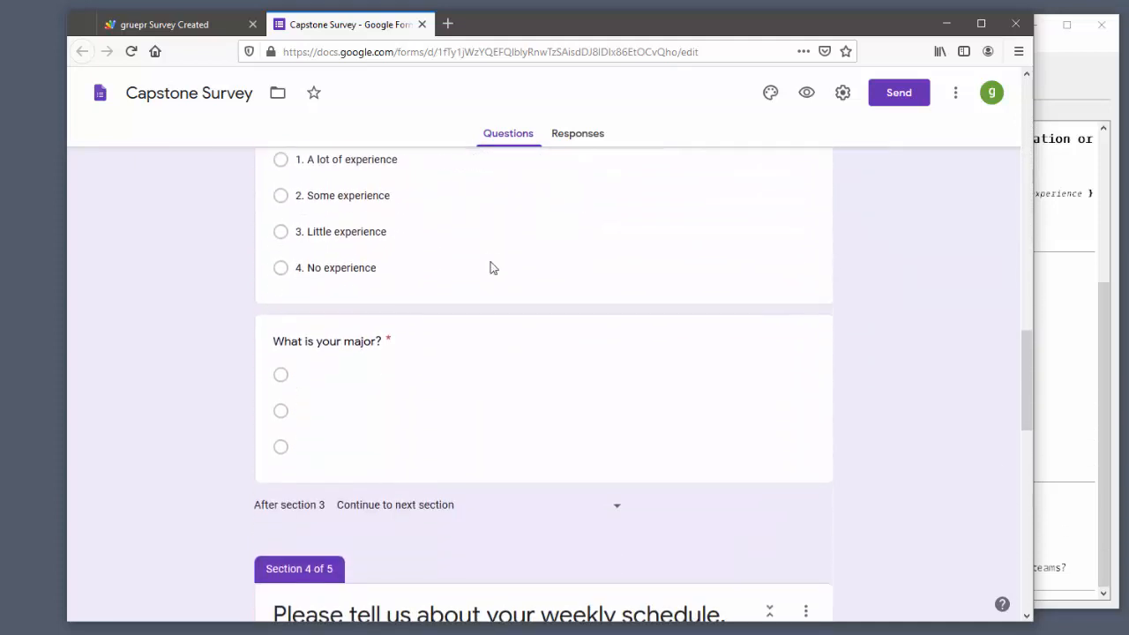
pyautogui.click(325, 358)
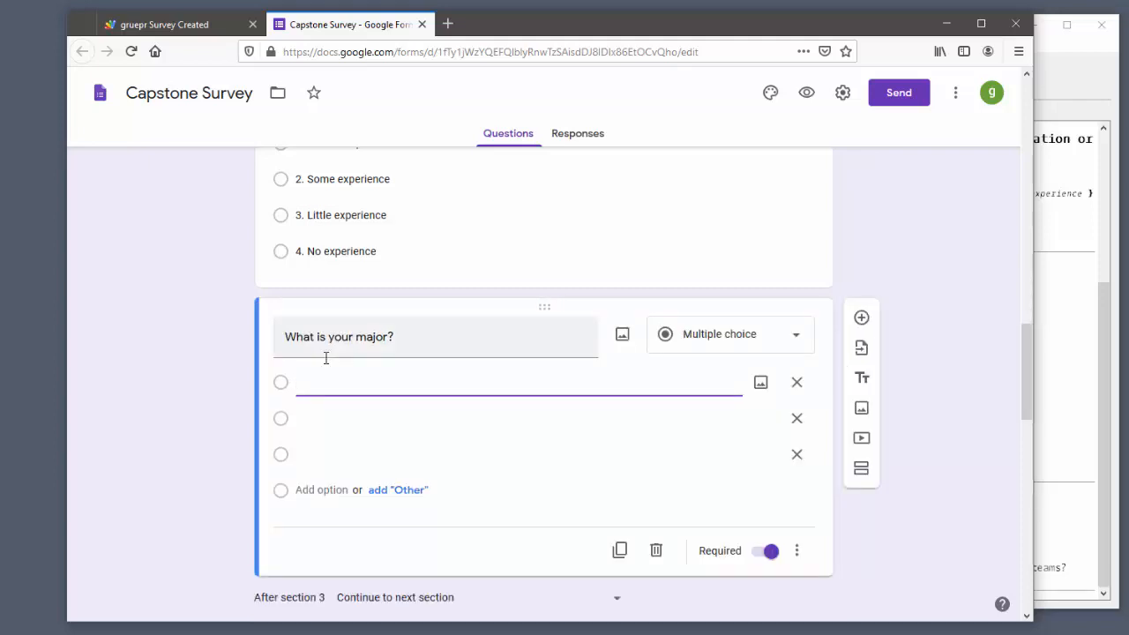
pyautogui.write('Chemistry')
pyautogui.click(340, 419)
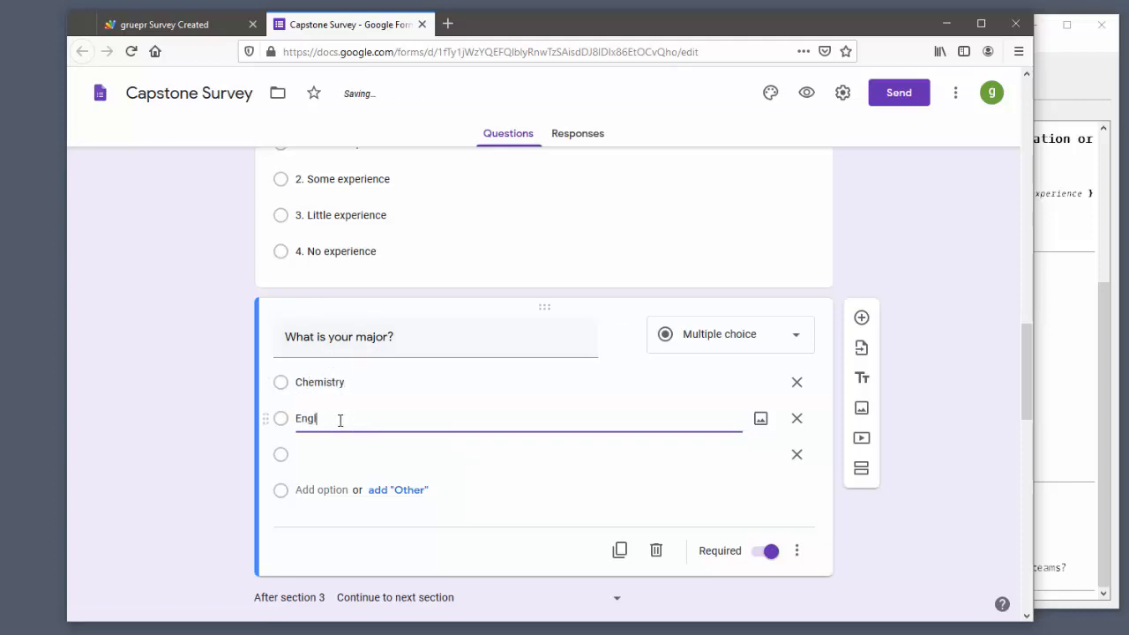
pyautogui.click(327, 457)
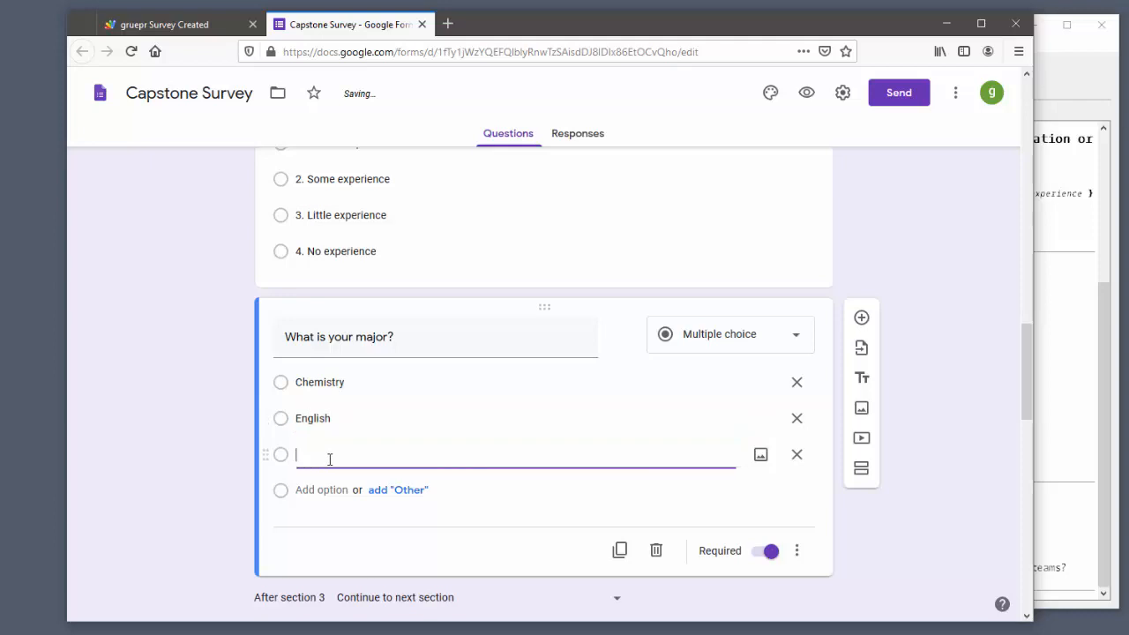
pyautogui.write('Bus')
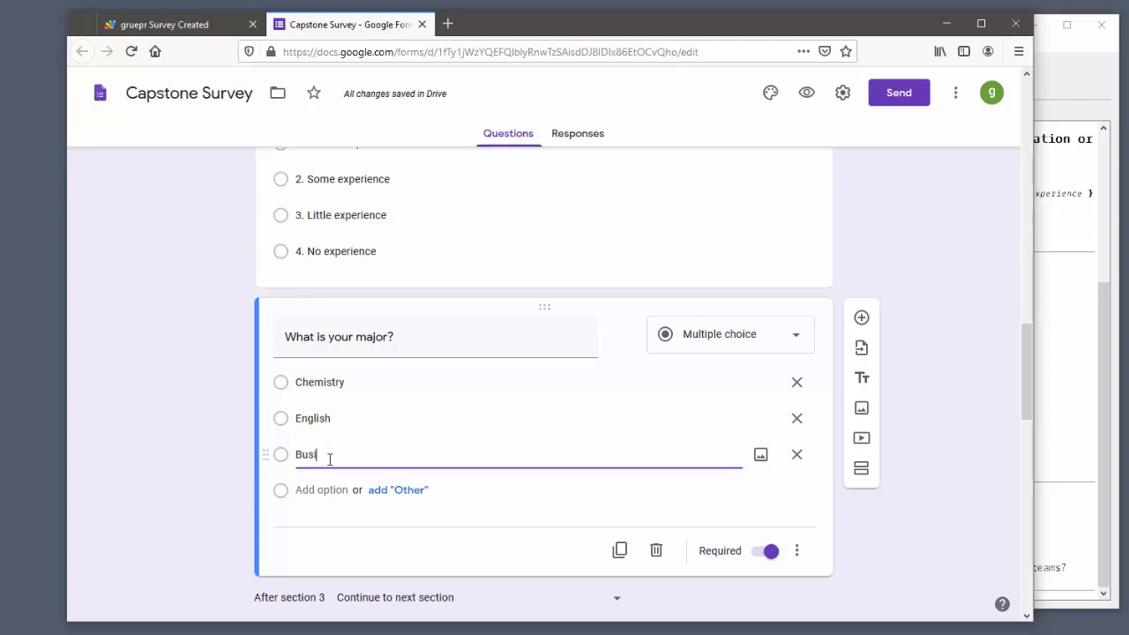
pyautogui.write('iness')
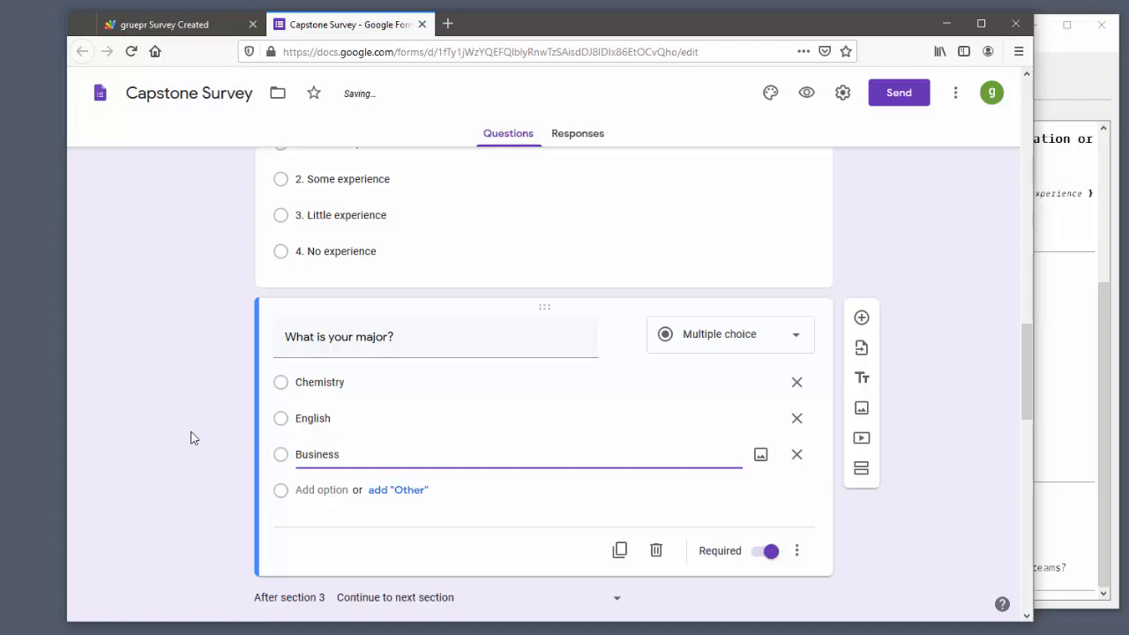
pyautogui.click(194, 439)
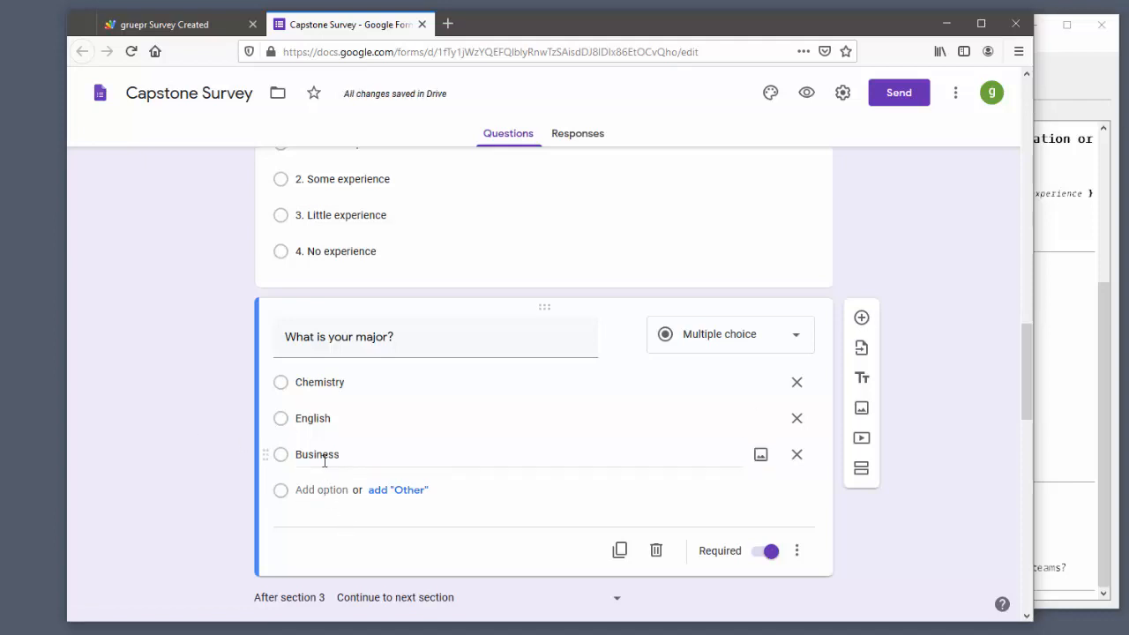
# - Add a new short answer question after the "Any additional things we should know about you" question in the final section
pyautogui.scroll(-6, 204, 390)
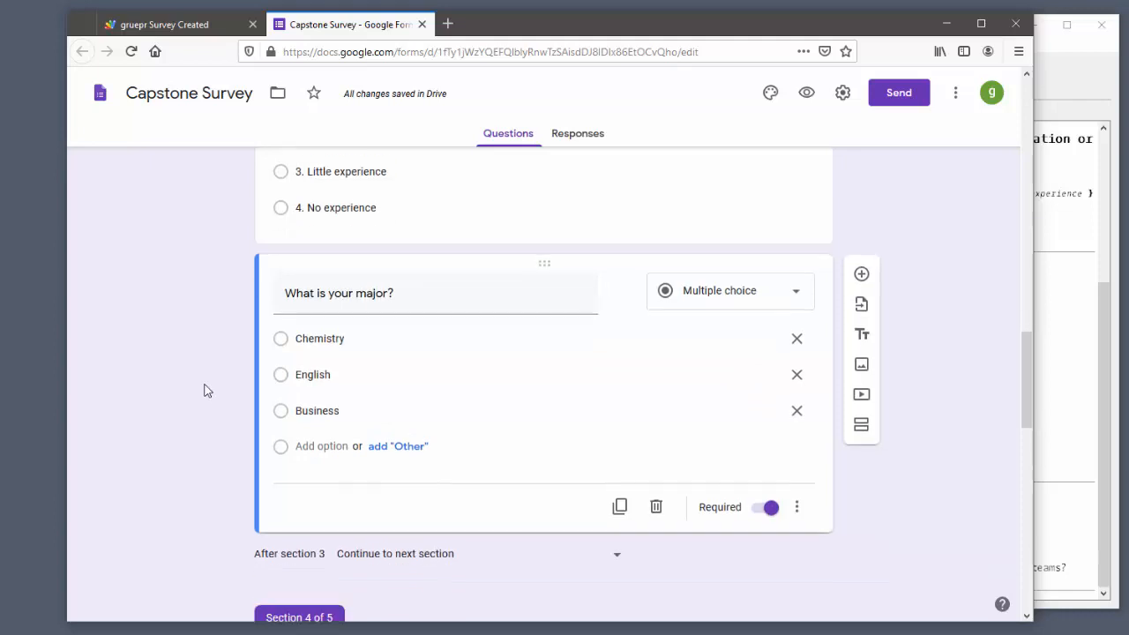
pyautogui.scroll(-5, 203, 390)
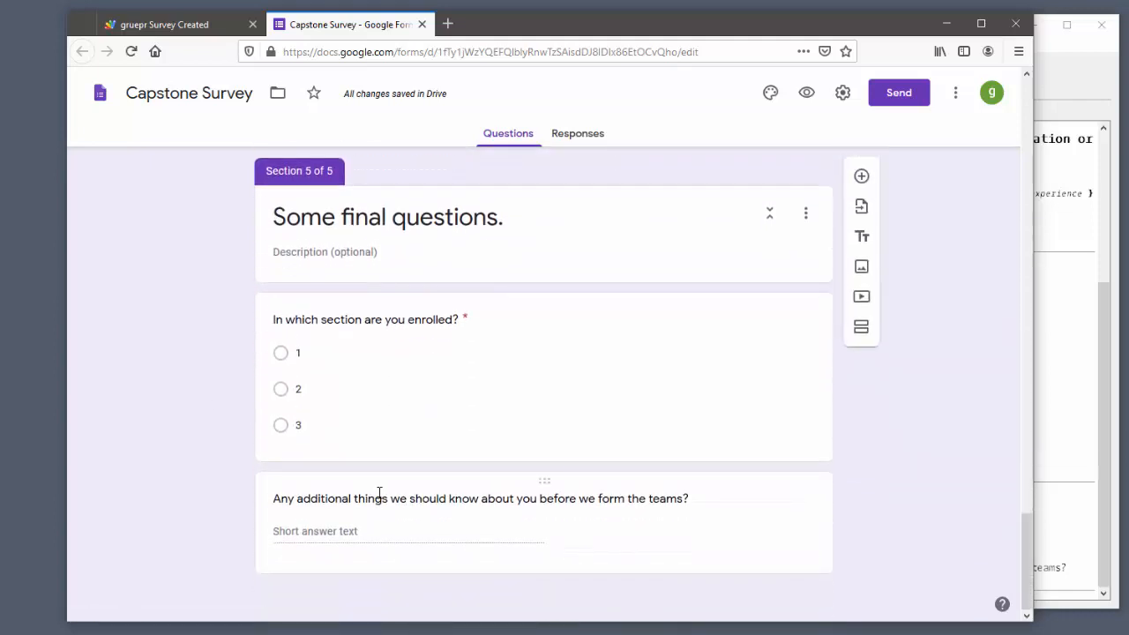
pyautogui.click(600, 512)
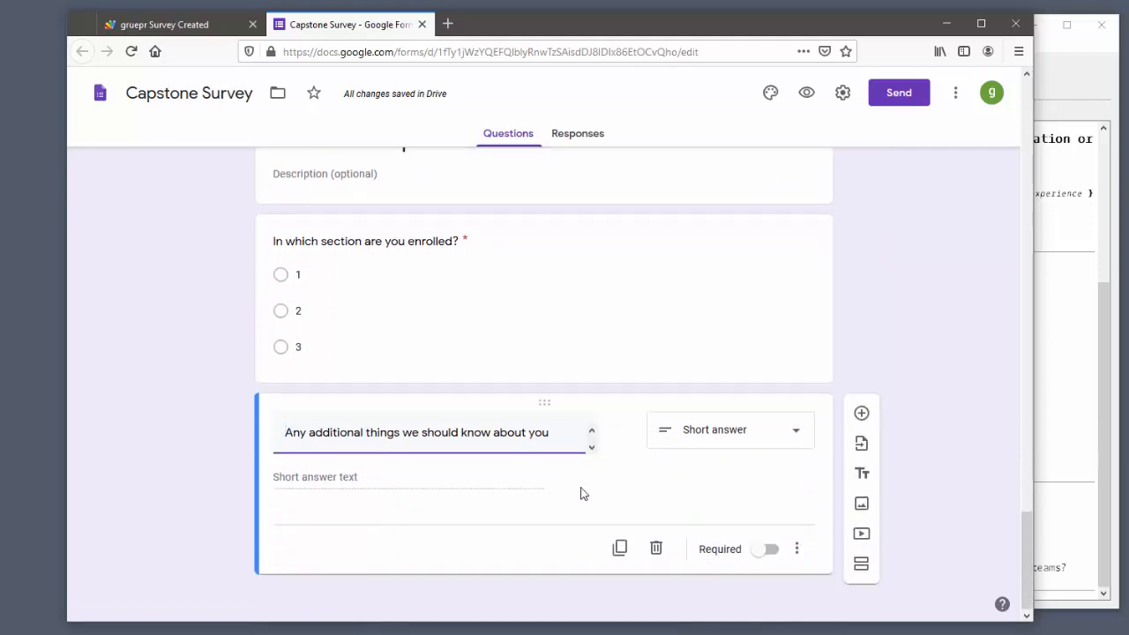
pyautogui.click(861, 415)
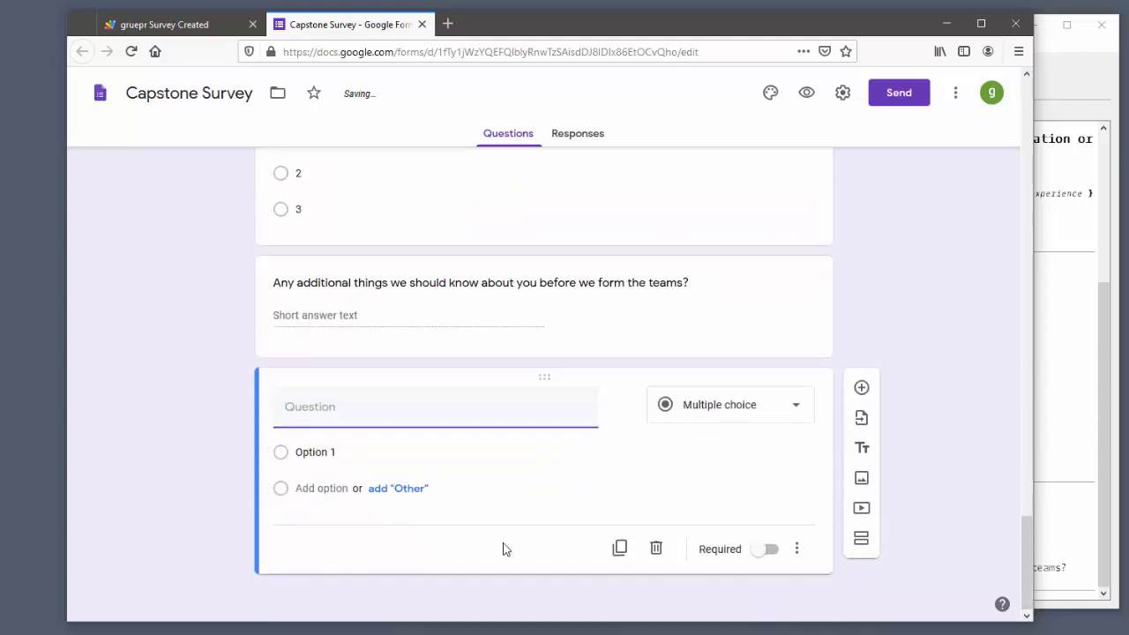
pyautogui.click(711, 409)
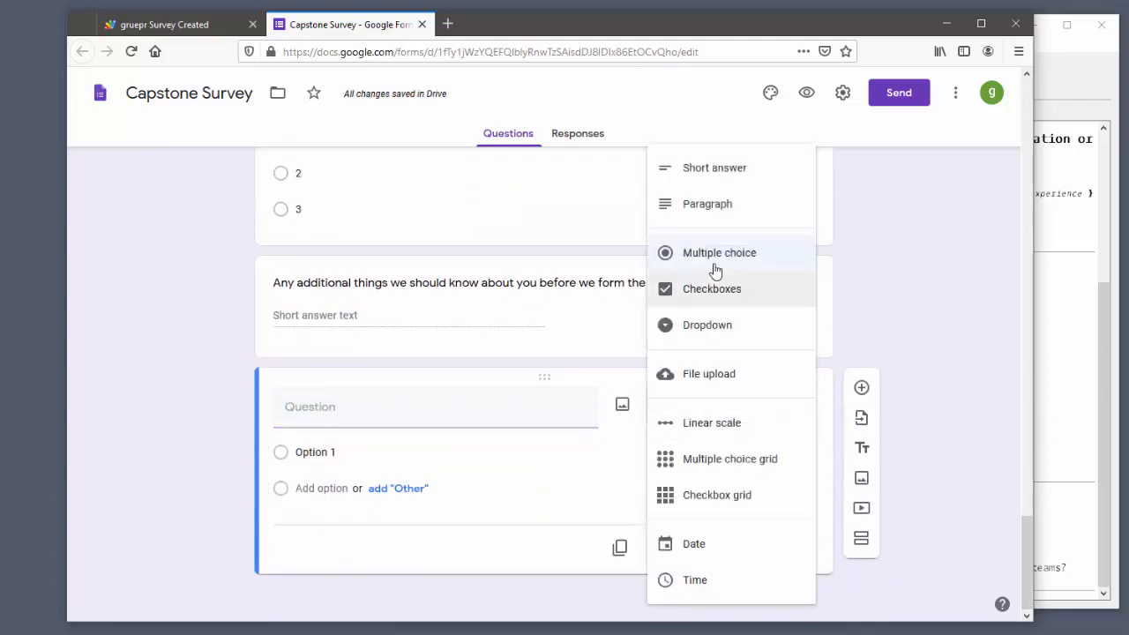
pyautogui.click(705, 169)
# - Enter "What topic are you most excited to learn?" as the text of the new short answer question
pyautogui.click(511, 446)
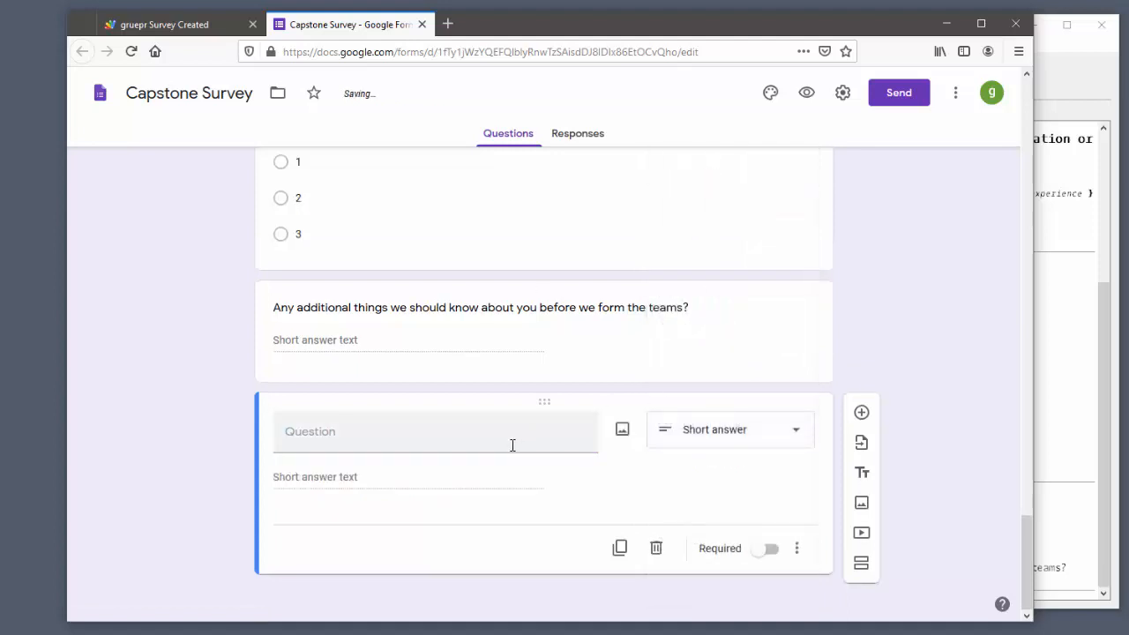
pyautogui.write('Wha')
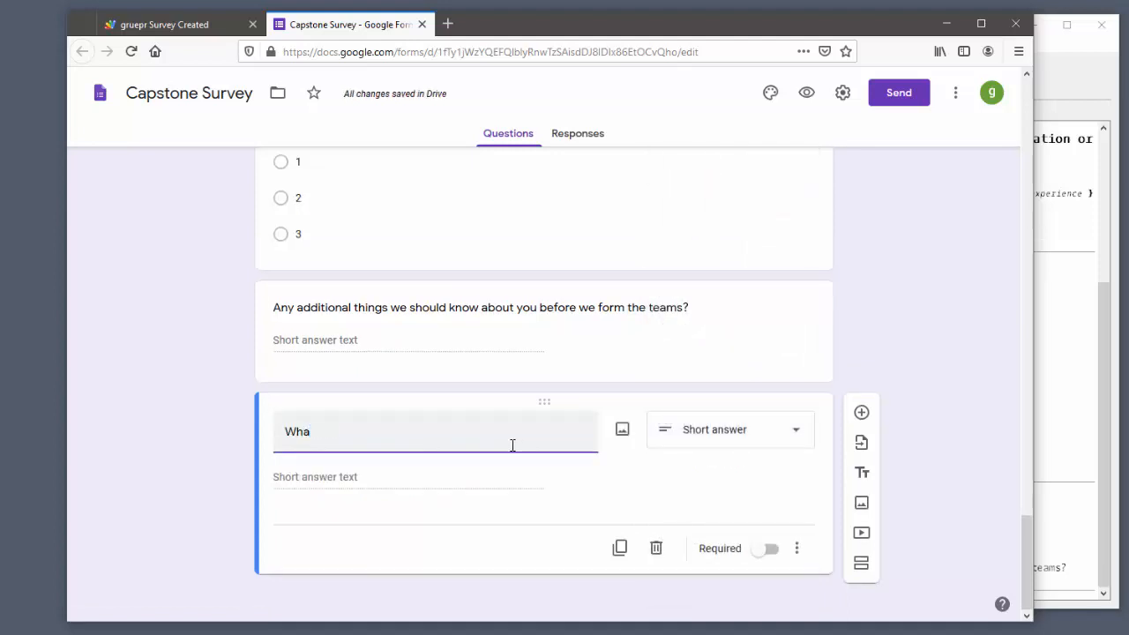
pyautogui.write(' to')
pyautogui.press('BackSpace')
pyautogui.press('BackSpace')
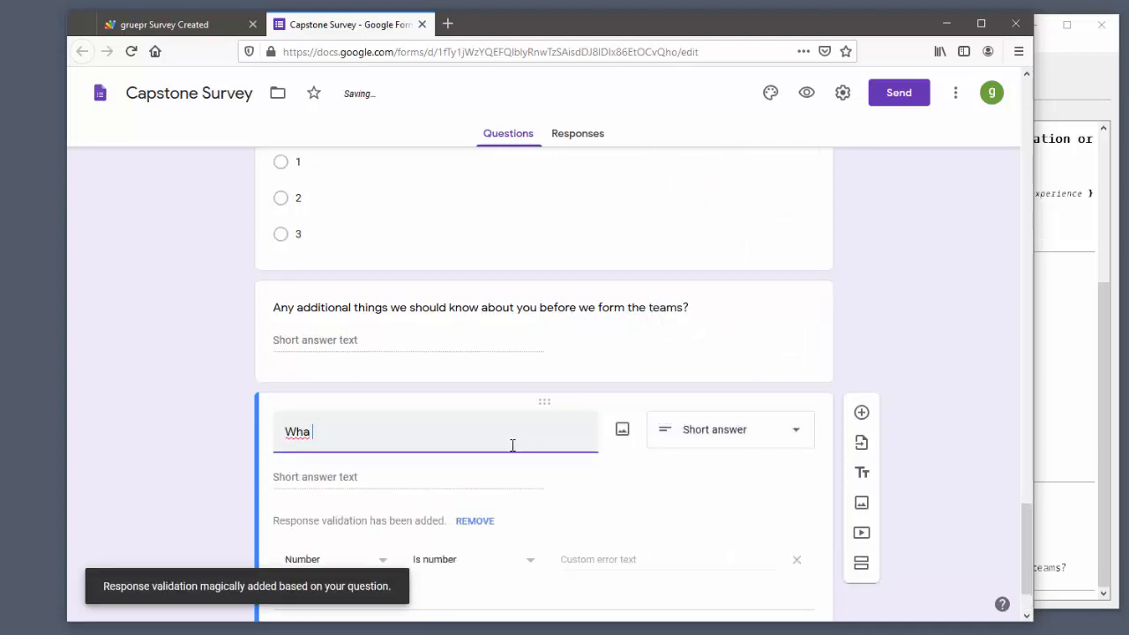
pyautogui.press('BackSpace')
pyautogui.write('i')
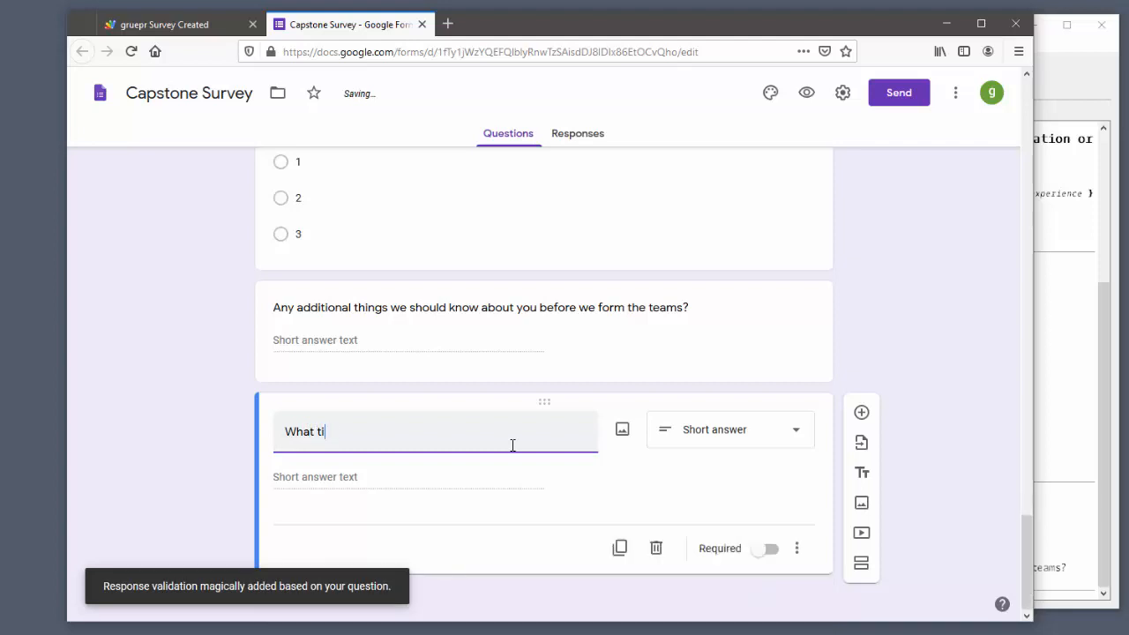
pyautogui.press('BackSpace')
pyautogui.press('BackSpace')
pyautogui.write('are you most')
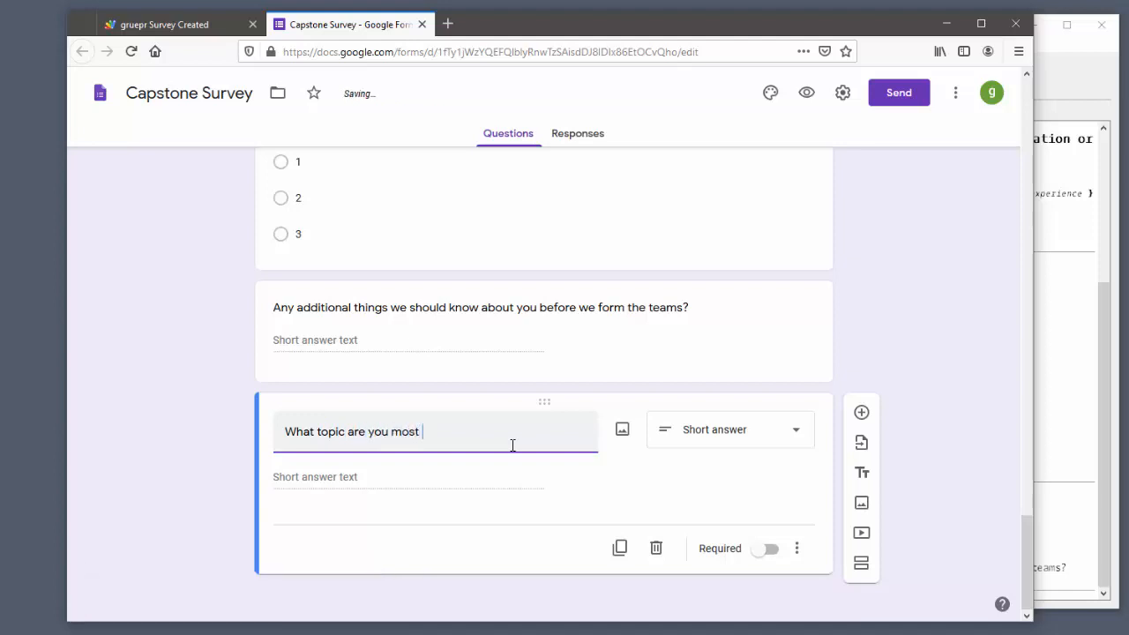
pyautogui.write(' excited ')
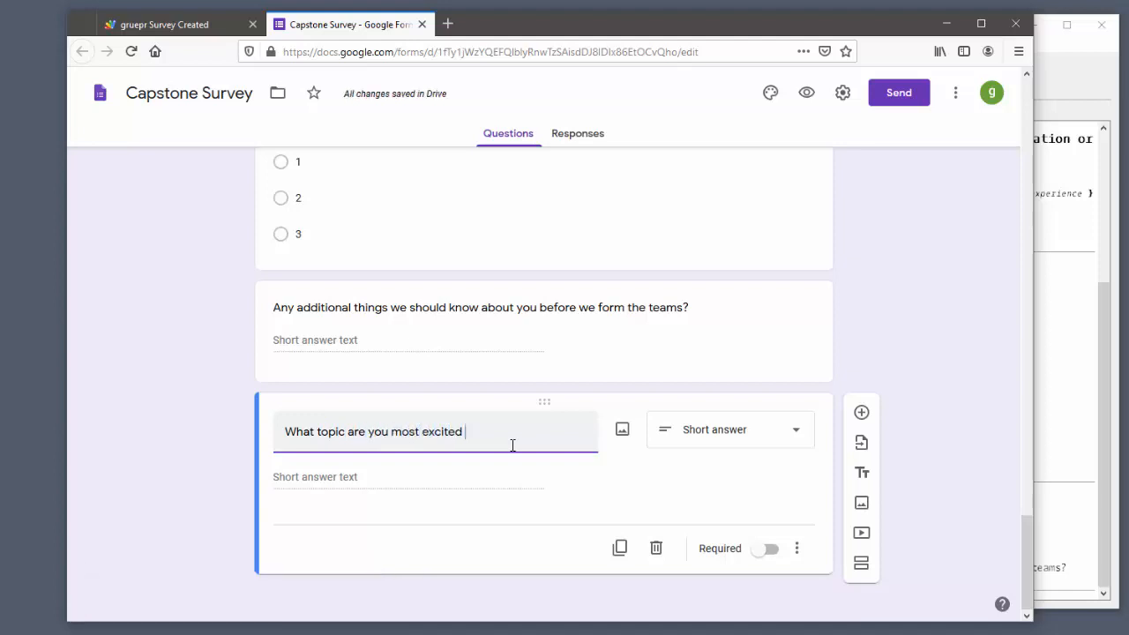
pyautogui.write('to learn?')
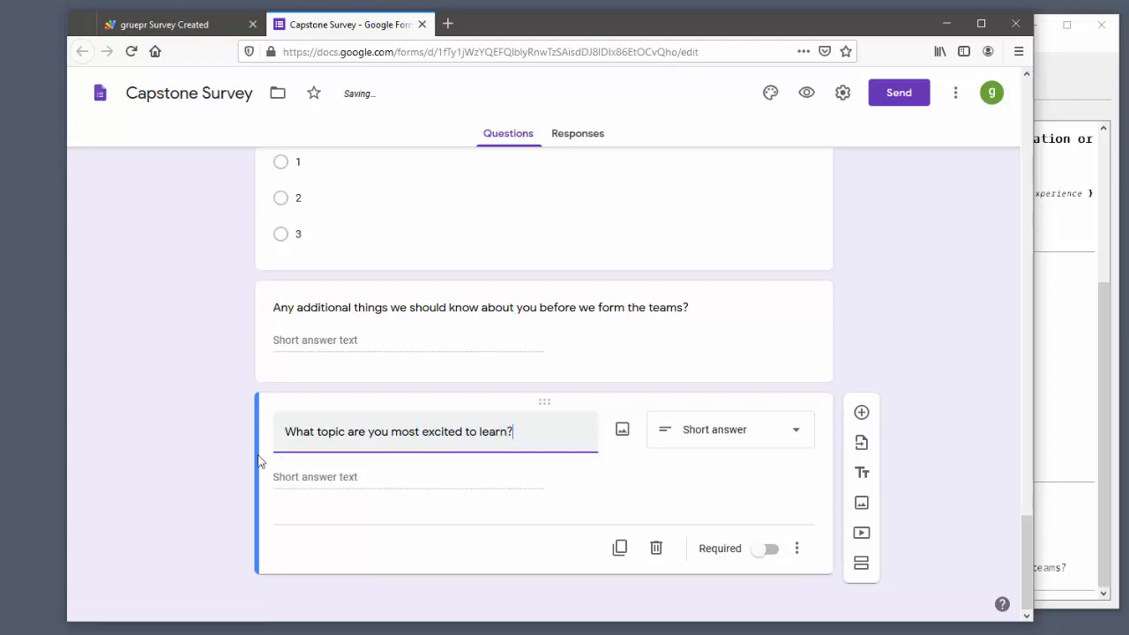
pyautogui.click(257, 461)
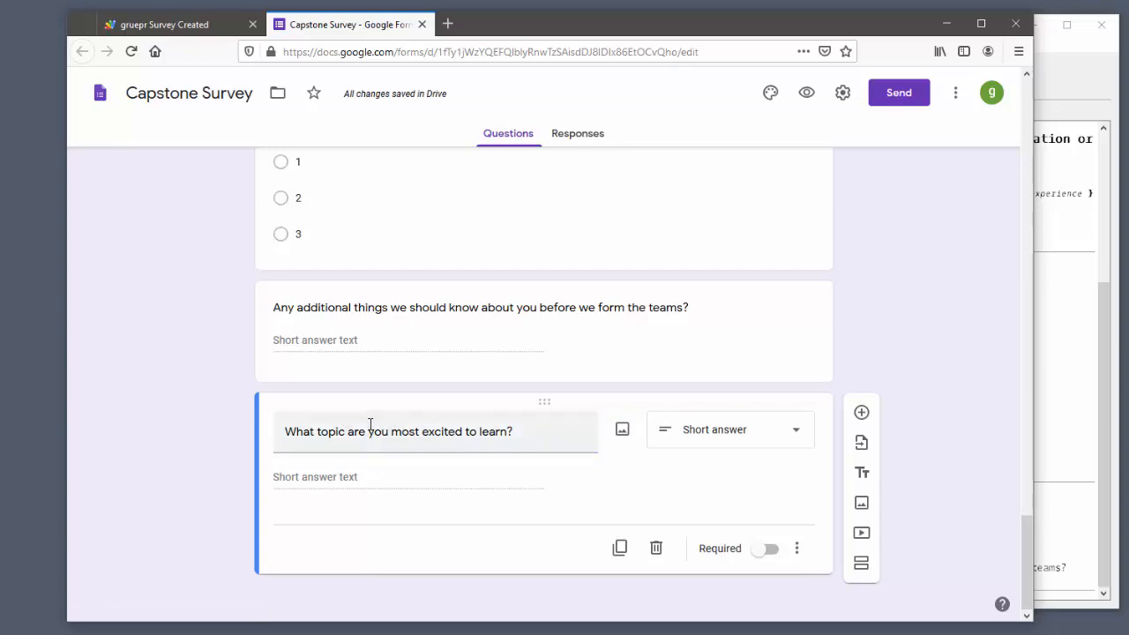
# - Close the Capstone Survey form editor and return to the survey links on the gruepr Survey Created page
pyautogui.scroll(18, 370, 424)
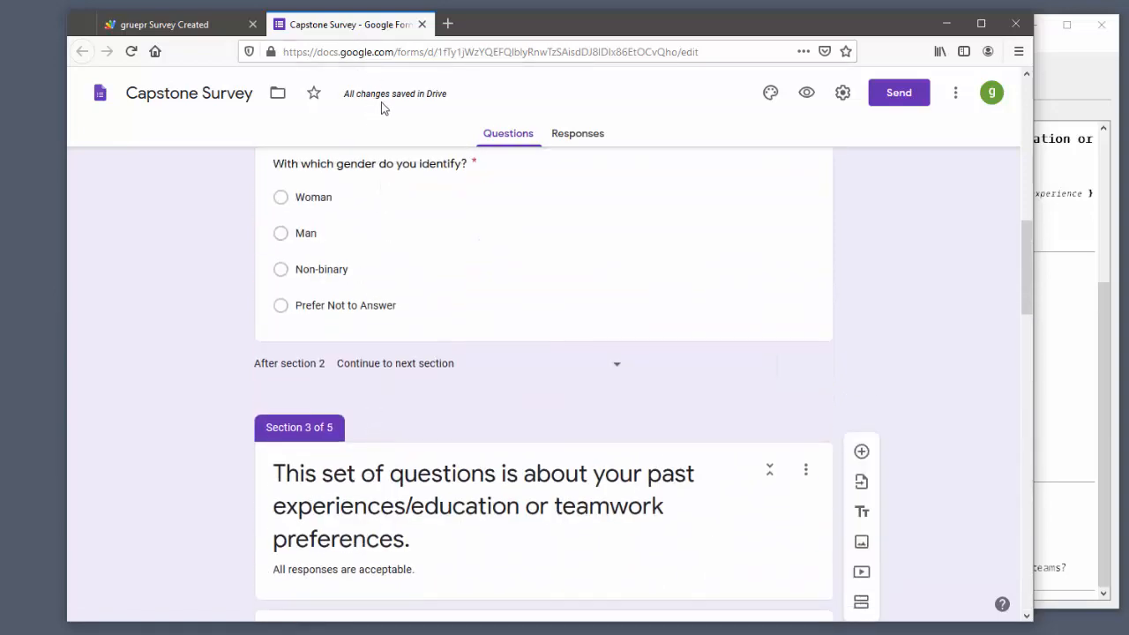
pyautogui.click(423, 24)
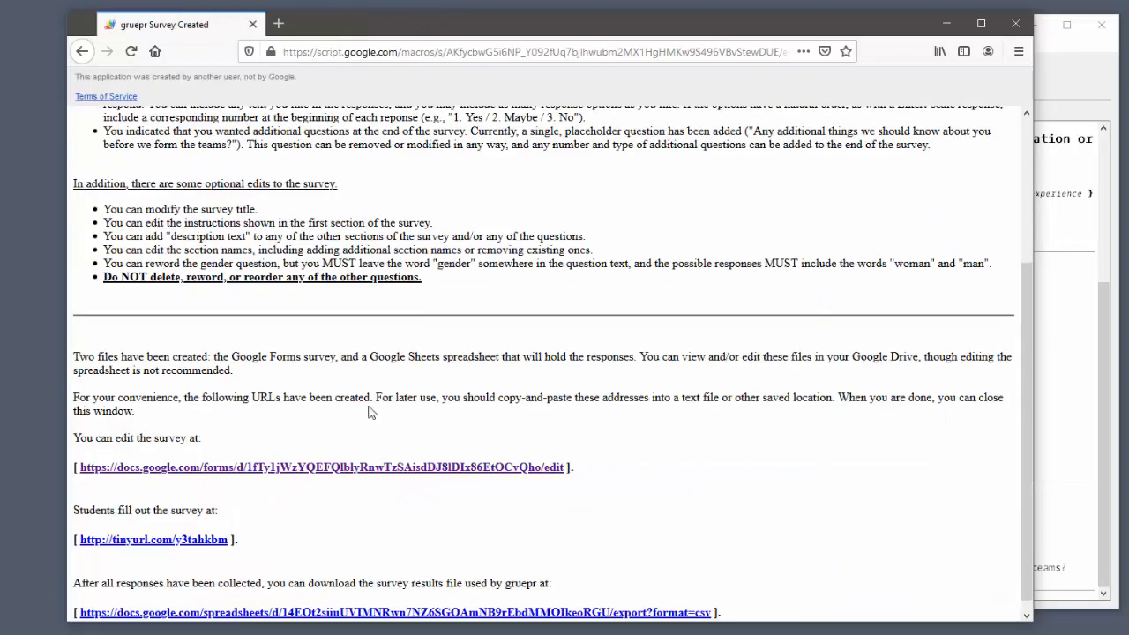
pyautogui.scroll(-1, 371, 413)
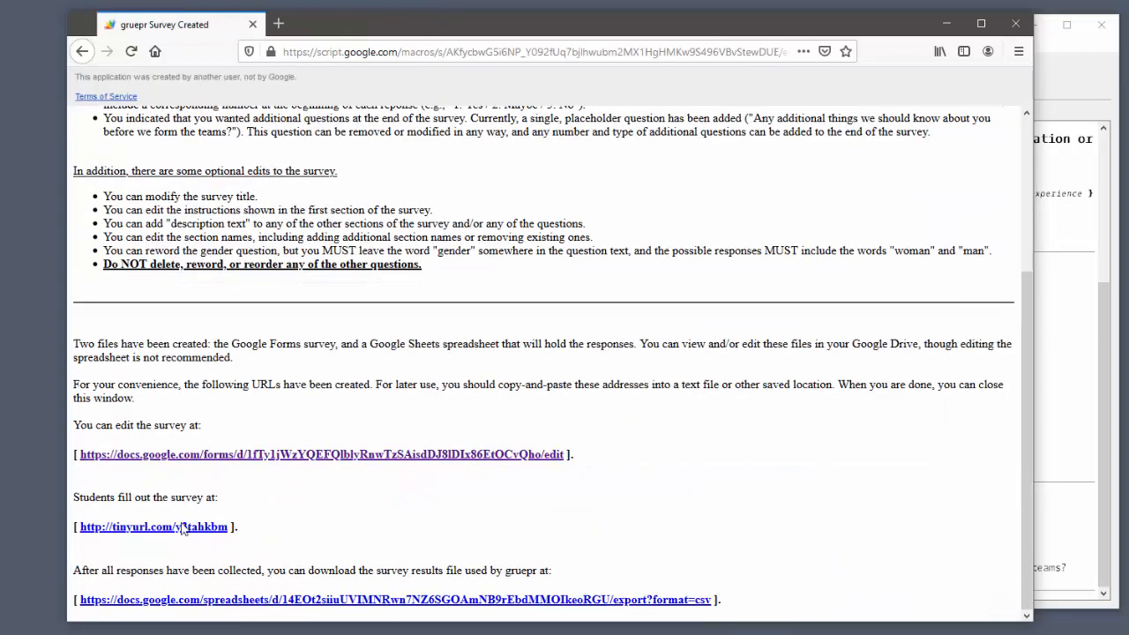